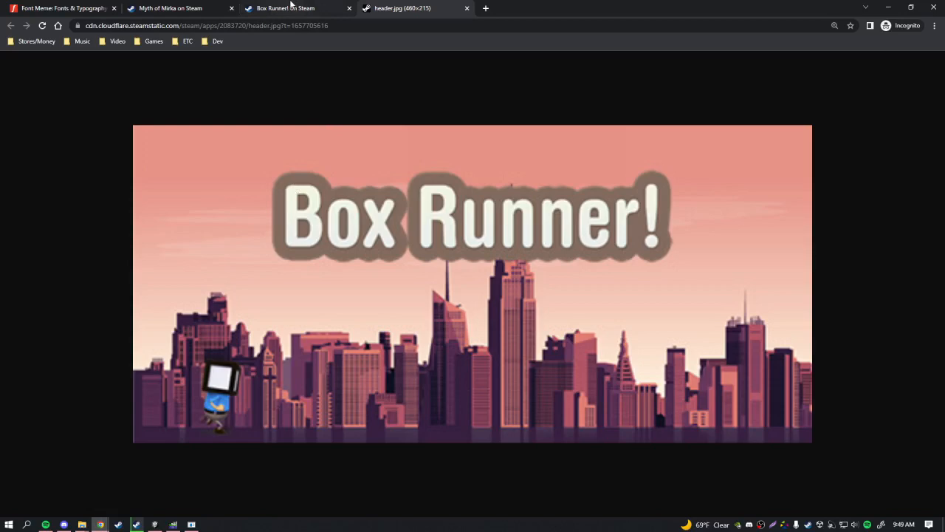
Compare the original Box Runner! Steam header image in the browser with the redesigned Box Runner! logo in GIMP
left_click(374, 9)
key("alt+Tab")
left_click(471, 224)
left_click(144, 34)
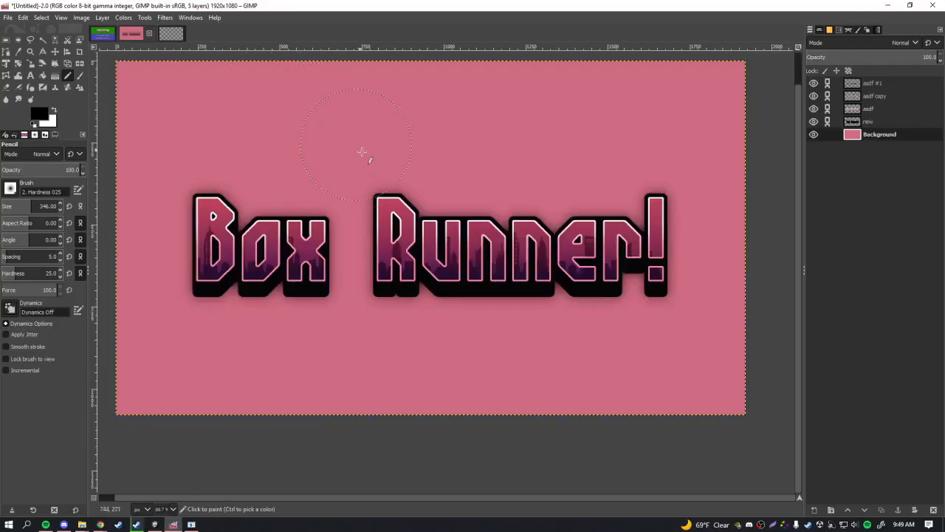
scroll(360, 181, "up", 1)
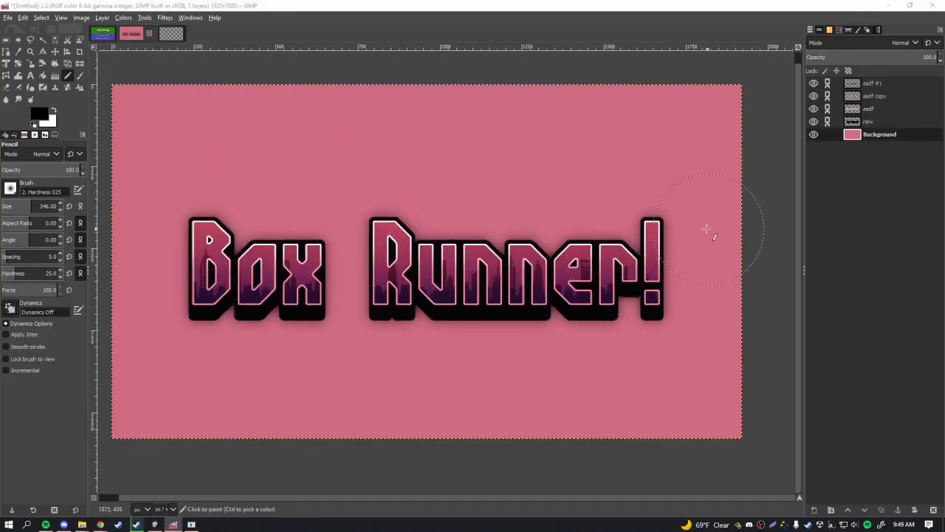
key("alt+Tab")
left_click(443, 219)
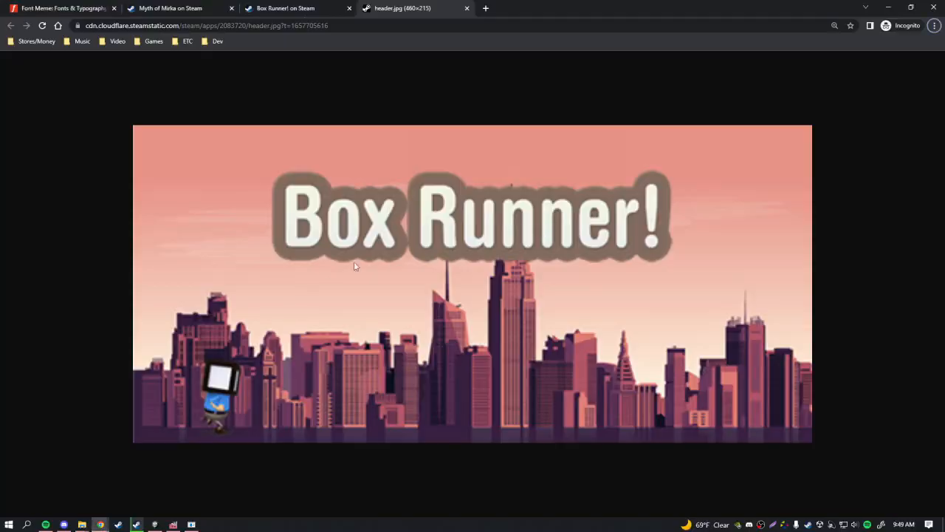
key("alt+Tab")
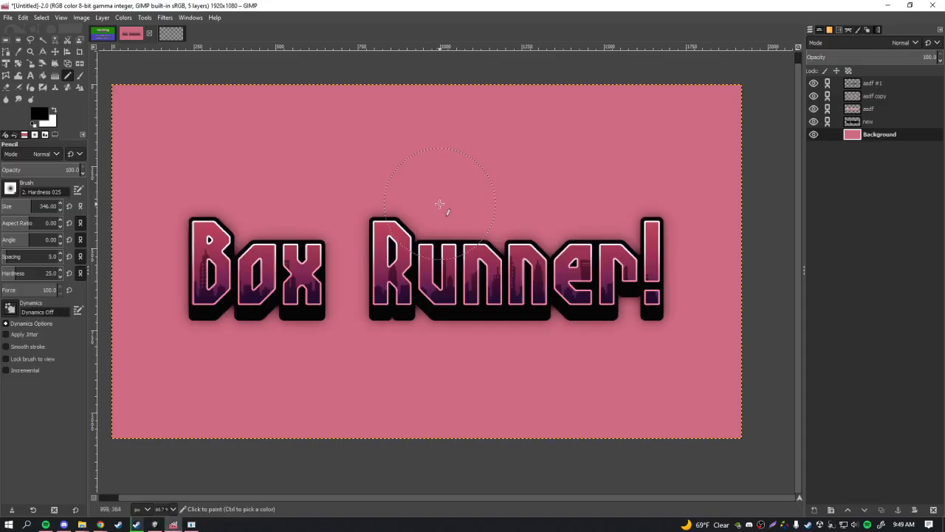
Show the blank transparent GIMP image, switch to Chrome, and close the two Box Runner! tabs to leave the Myth of Mirka Steam page
left_click(170, 34)
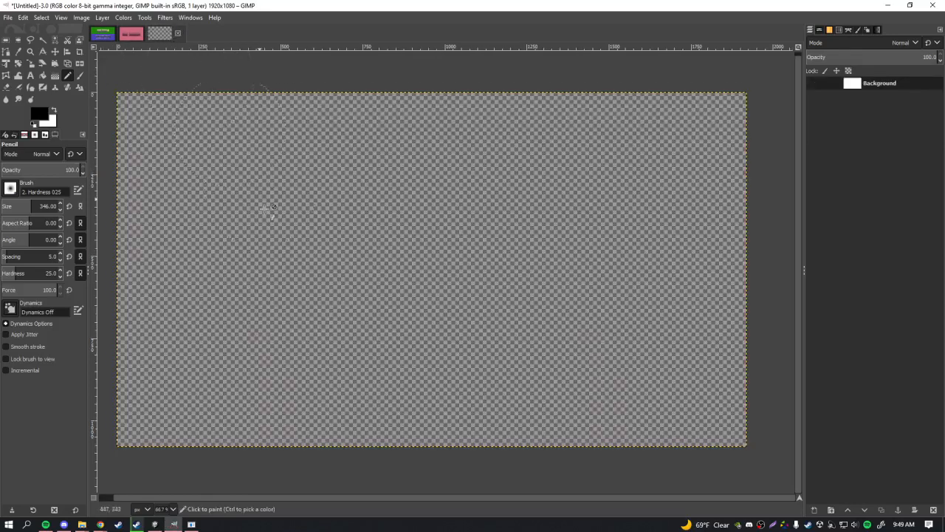
mouse_move(101, 524)
left_click(152, 488)
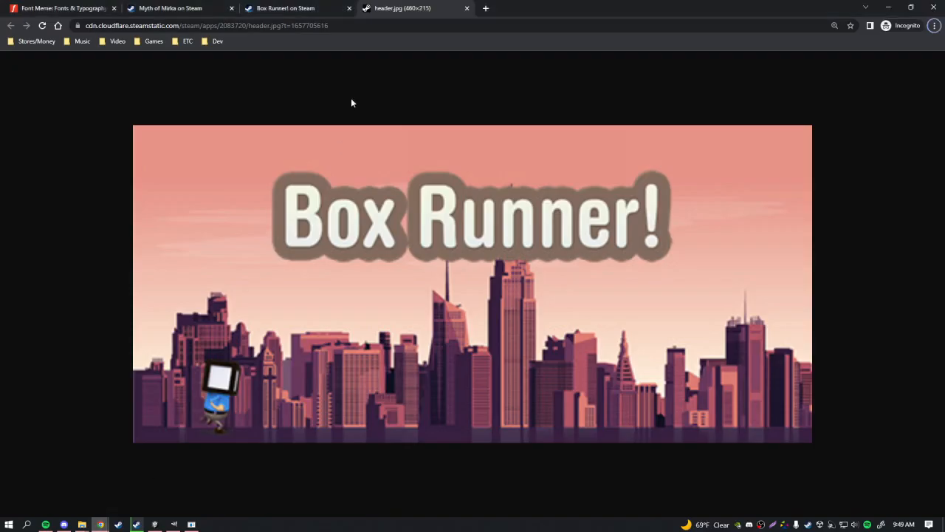
middle_click(392, 4)
left_click(198, 5)
middle_click(296, 6)
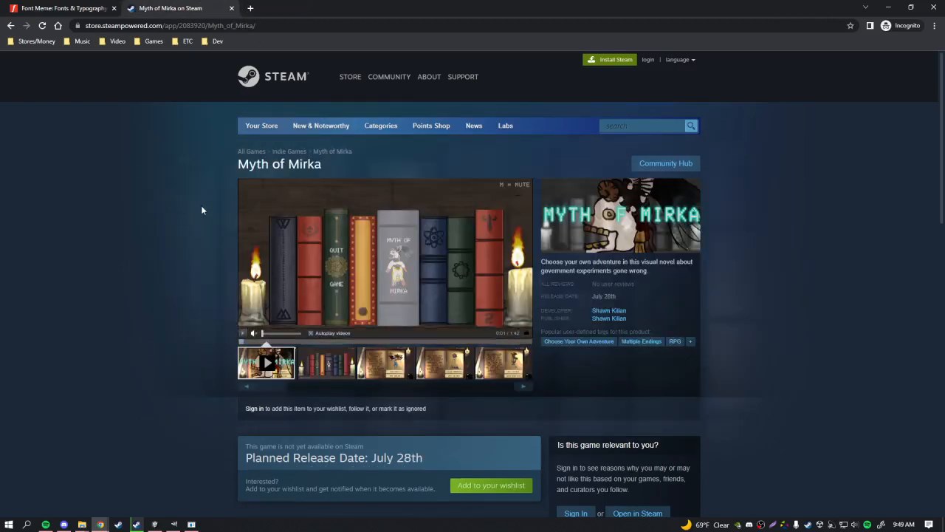
Select the game title "Myth of Mirka" on its Steam store page
scroll(200, 205, "down", 1)
scroll(208, 246, "up", 1)
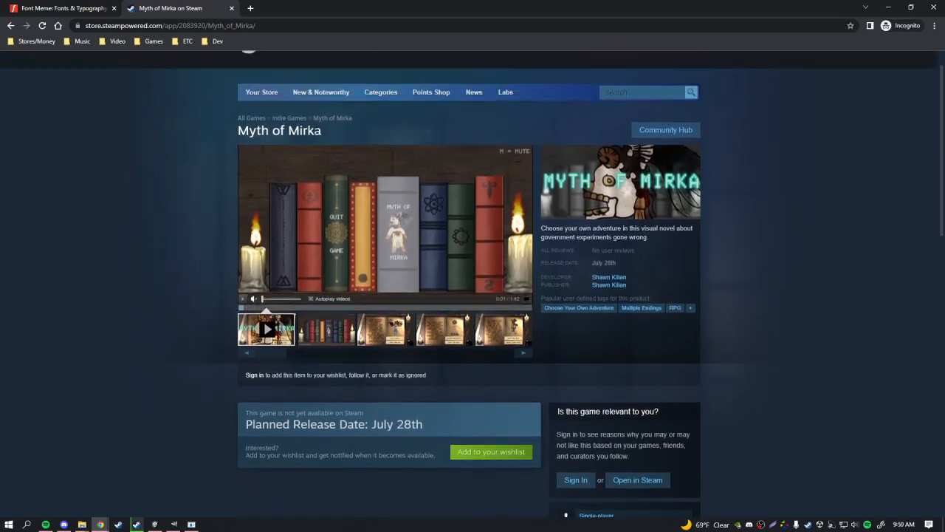
left_click_drag(233, 132, 339, 135)
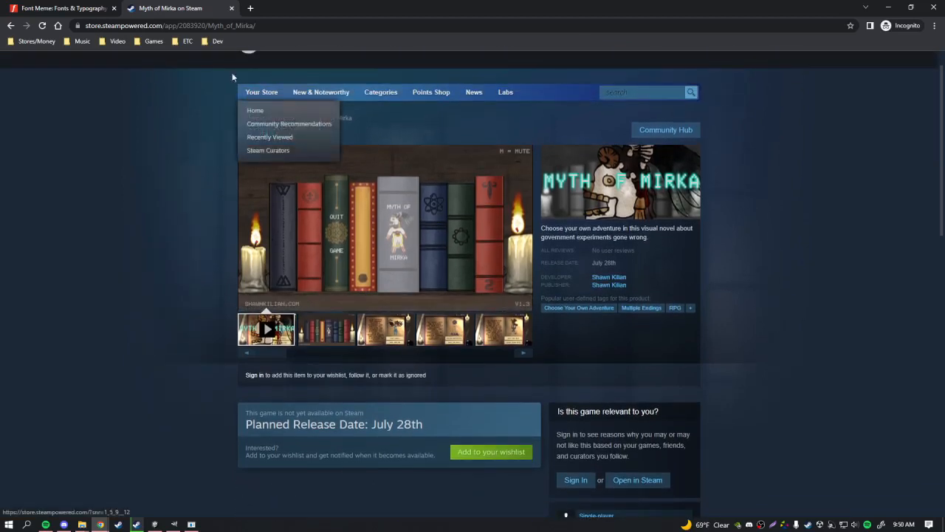
Browse Font Meme's free for commercial use fonts and switch the collection to the medieval tag
left_click(66, 9)
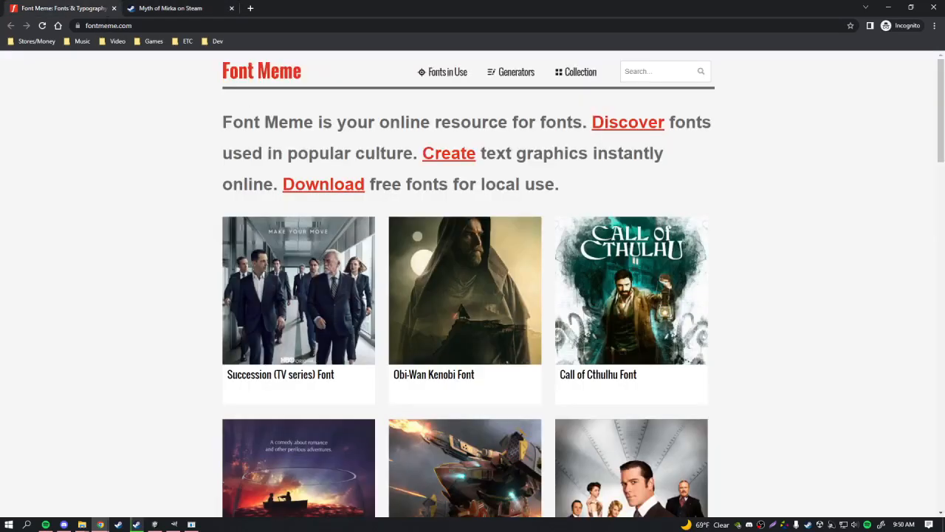
left_click(575, 71)
left_click(626, 171)
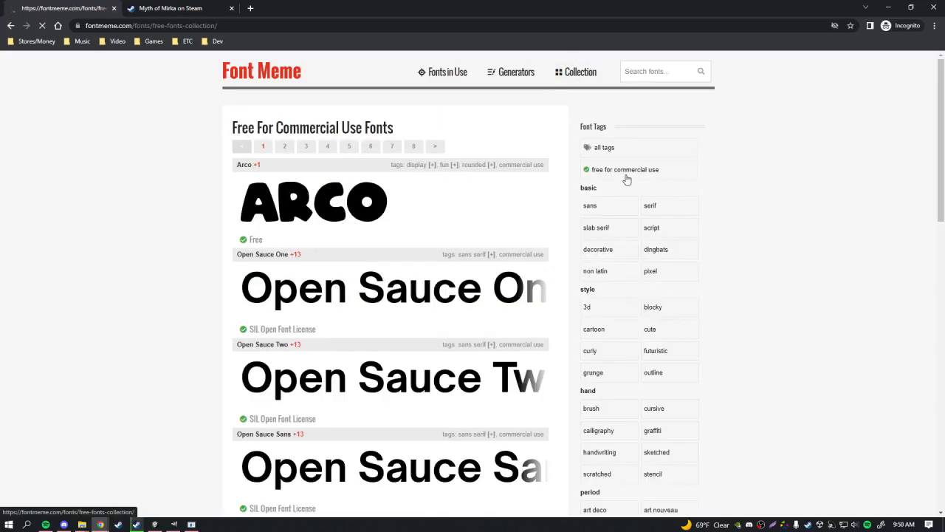
scroll(448, 256, "down", 2)
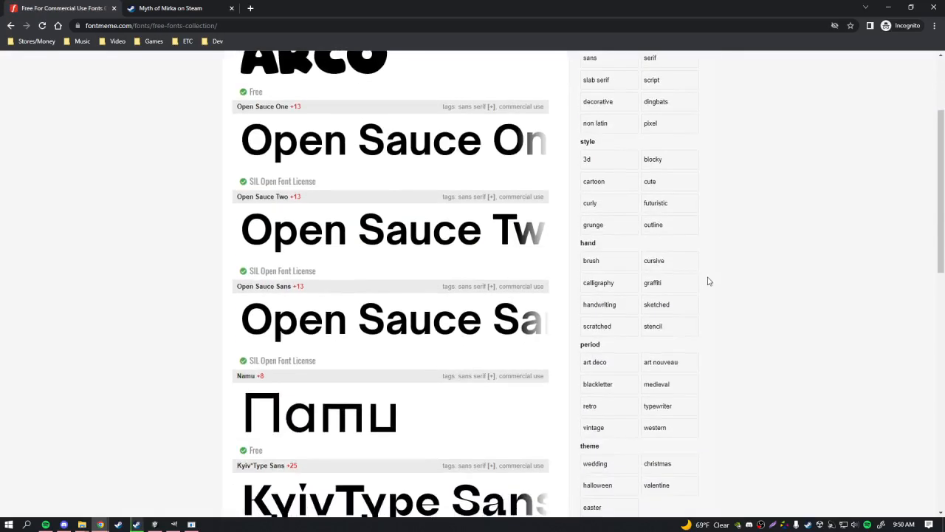
scroll(708, 281, "down", 3)
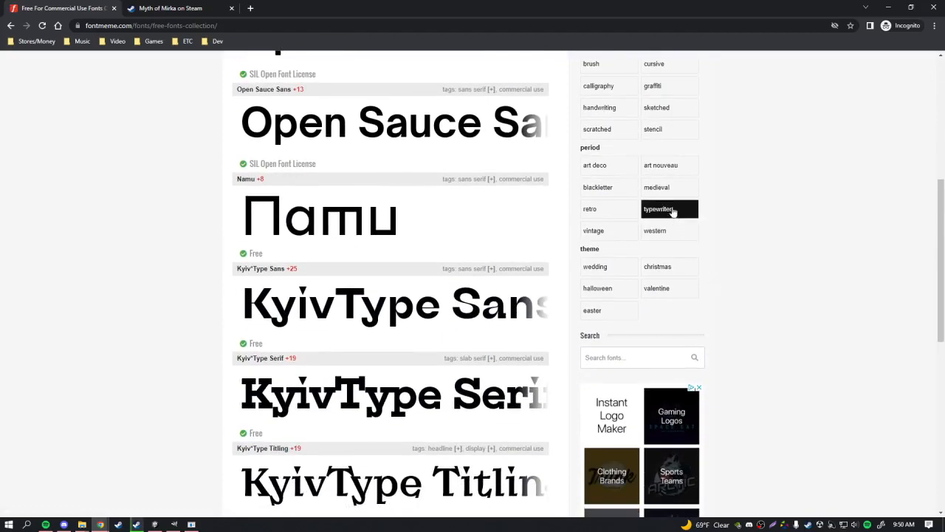
left_click(669, 189)
scroll(327, 342, "down", 10)
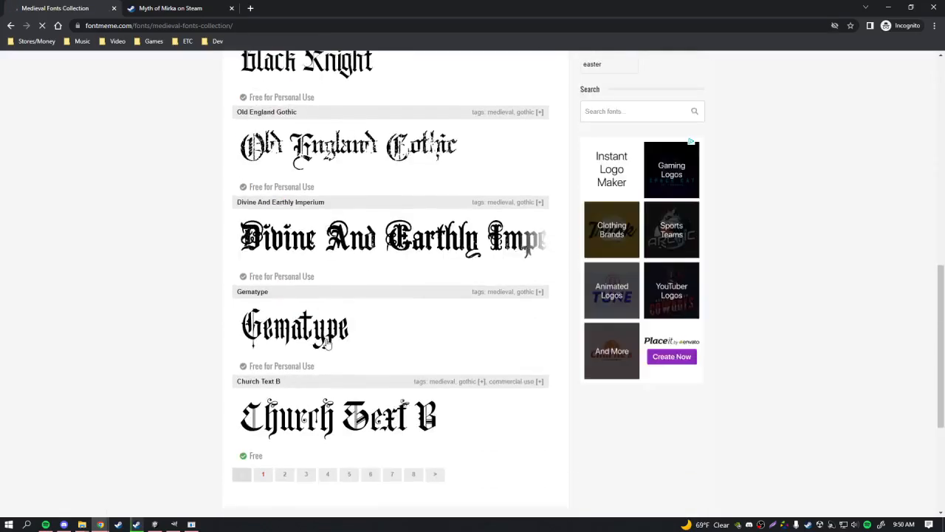
Go to page 5 of the medieval fonts and open the Thanose font's preview generator
left_click(350, 326)
scroll(279, 304, "down", 3)
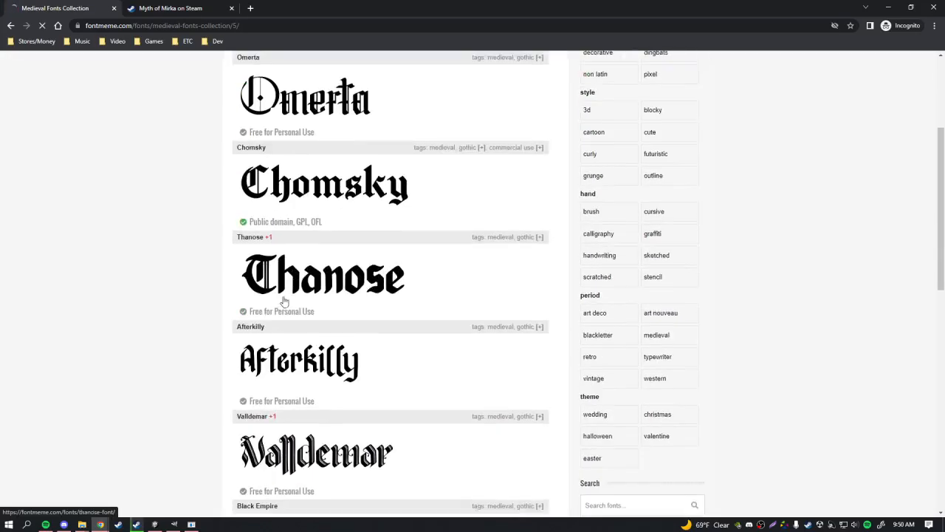
left_click(330, 292)
scroll(327, 289, "down", 9)
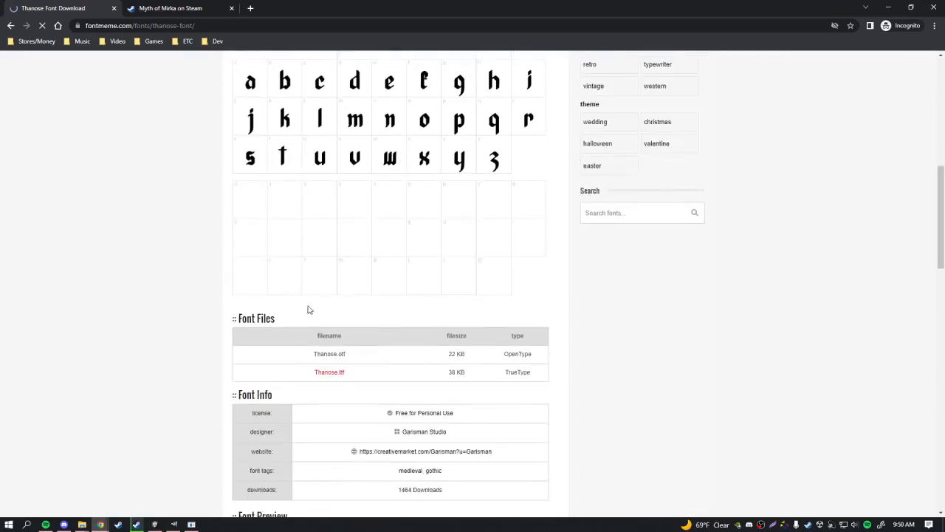
scroll(251, 318, "down", 2)
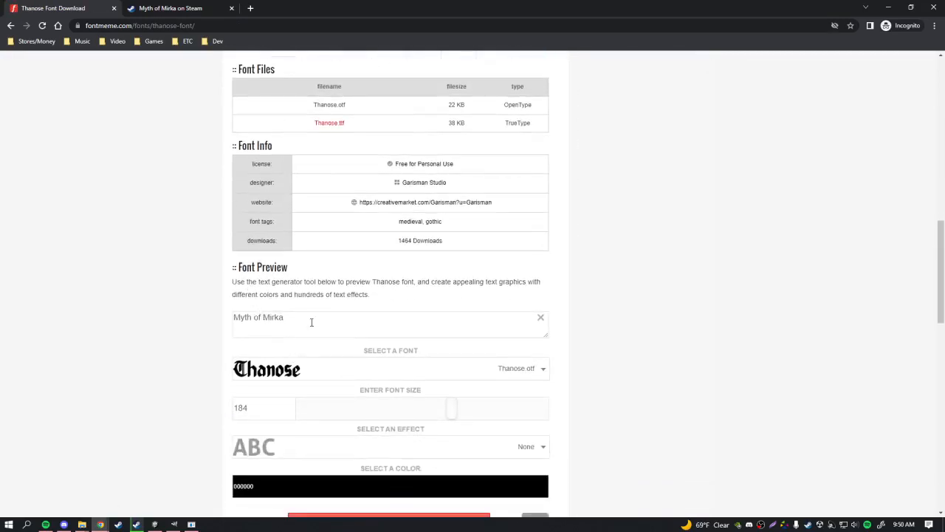
Generate the text "Myth of Mirka" in the Thanose font and open the resulting image in a new tab
left_click_drag(315, 321, 206, 326)
left_click(281, 325)
scroll(301, 371, "down", 2)
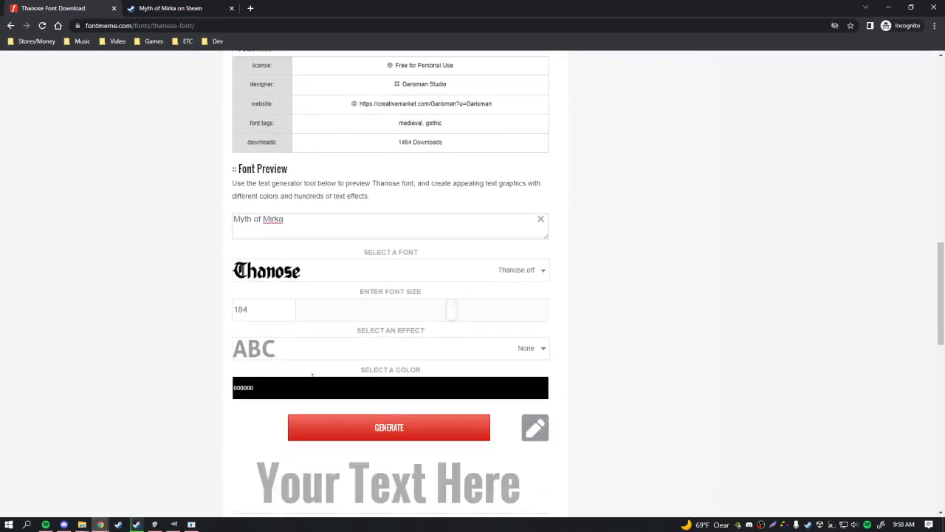
left_click(350, 419)
scroll(350, 419, "down", 2)
left_click_drag(350, 419, 344, 6)
Copy the generated Myth of Mirka image and paste it into the blank 1920x1080 image in GIMP
right_click(324, 254)
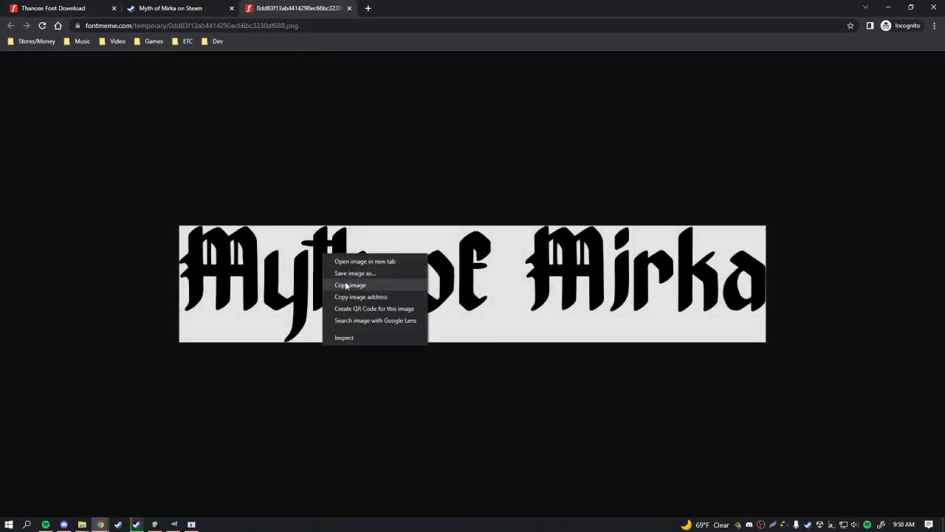
left_click(347, 285)
key("ctrl+shift+Tab")
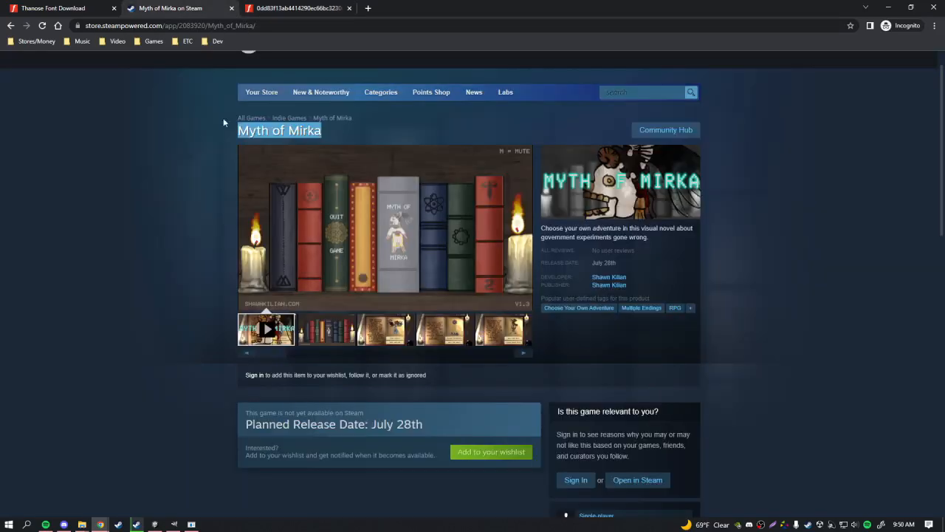
key("ctrl+shift+Tab")
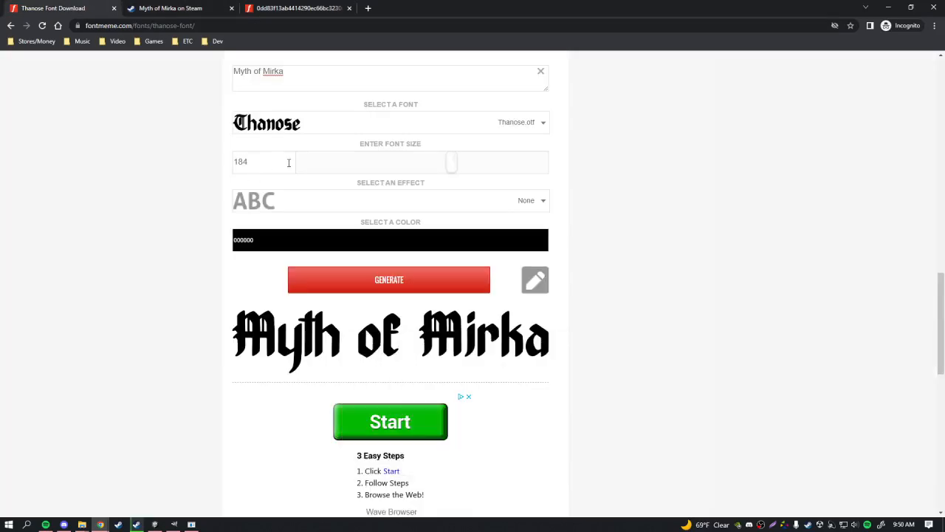
scroll(199, 228, "up", 1)
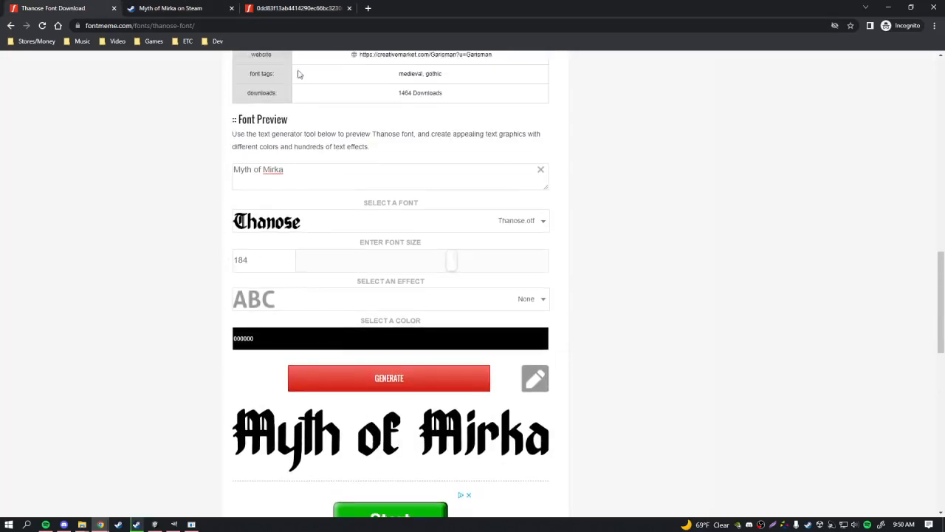
left_click(299, 8)
left_click(174, 523)
left_click_drag(323, 310, 323, 282)
key("ctrl+v")
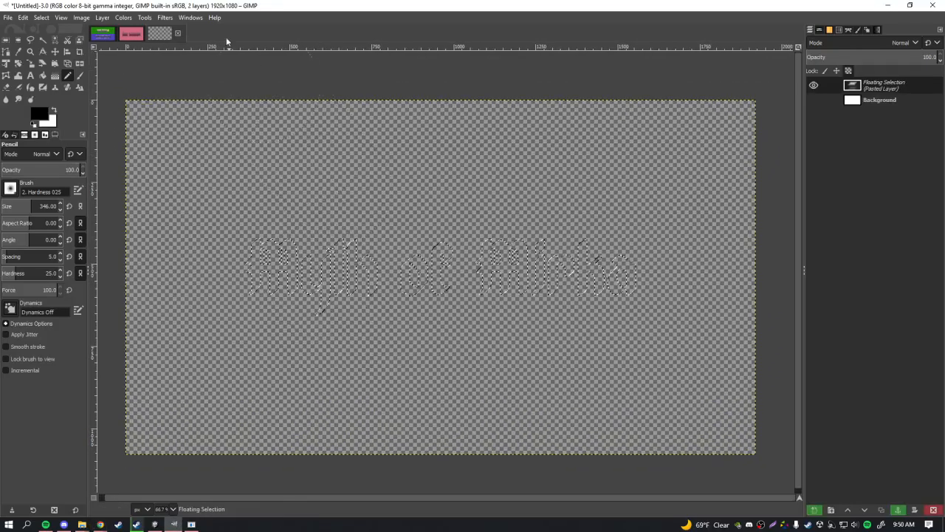
Turn the pasted floating selection into a layer named "asdf"
double_click(884, 85)
type("asdf")
key("Return")
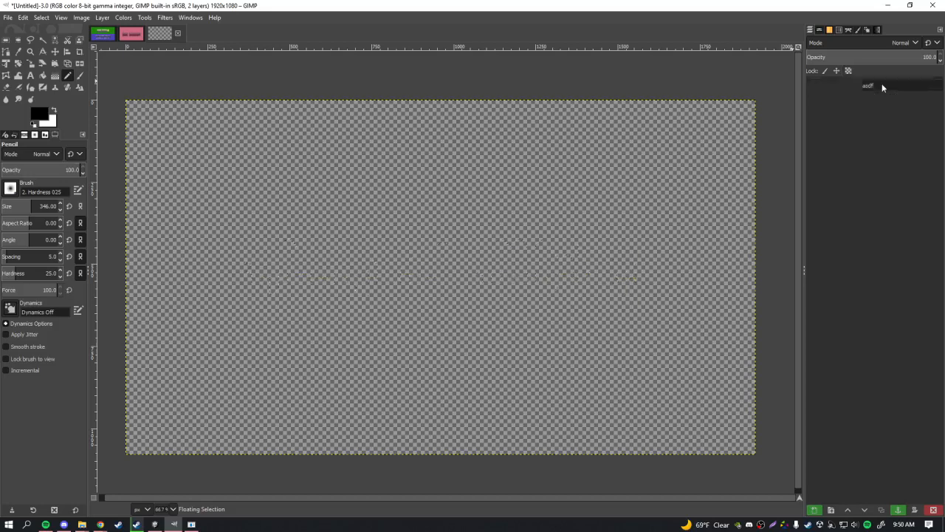
scroll(399, 236, "up", 1)
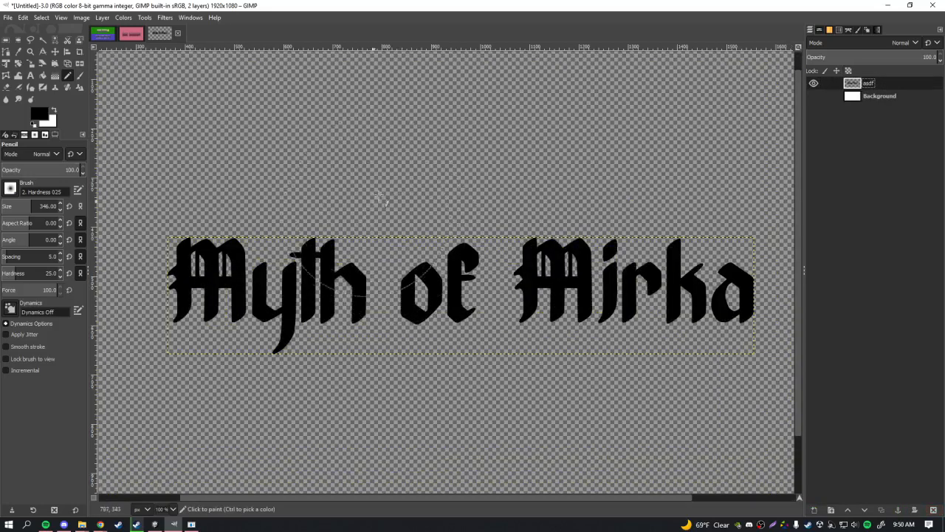
Invert the asdf layer's black text to white and expand the layer to the image size
left_click(124, 17)
left_click(147, 152)
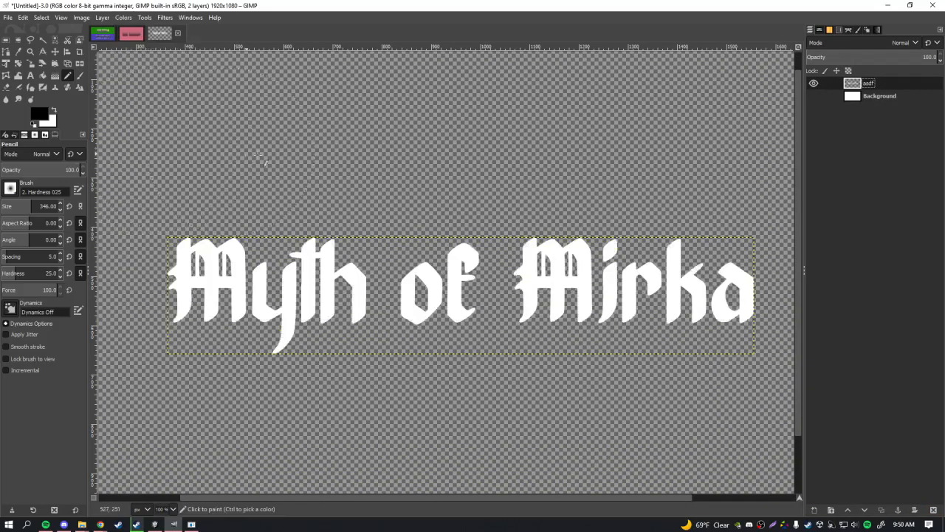
left_click(102, 18)
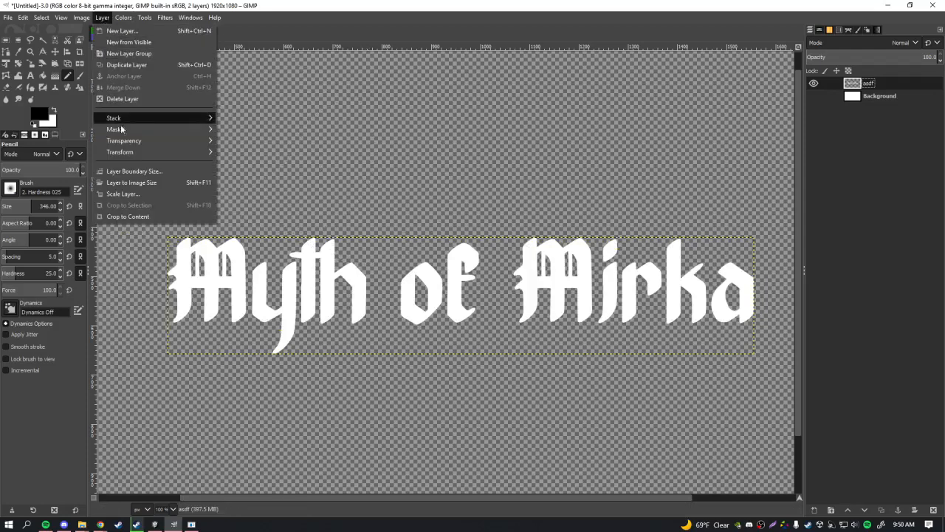
left_click(133, 183)
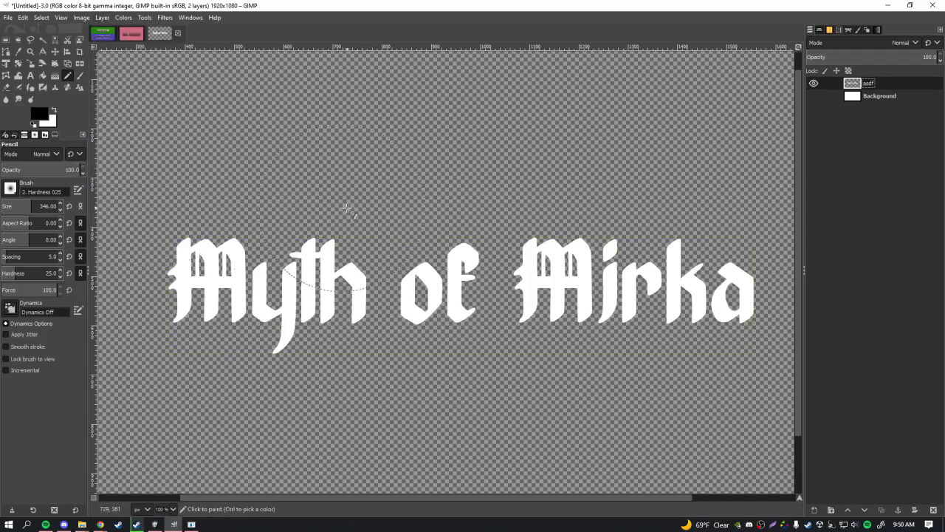
scroll(303, 198, "down", 1)
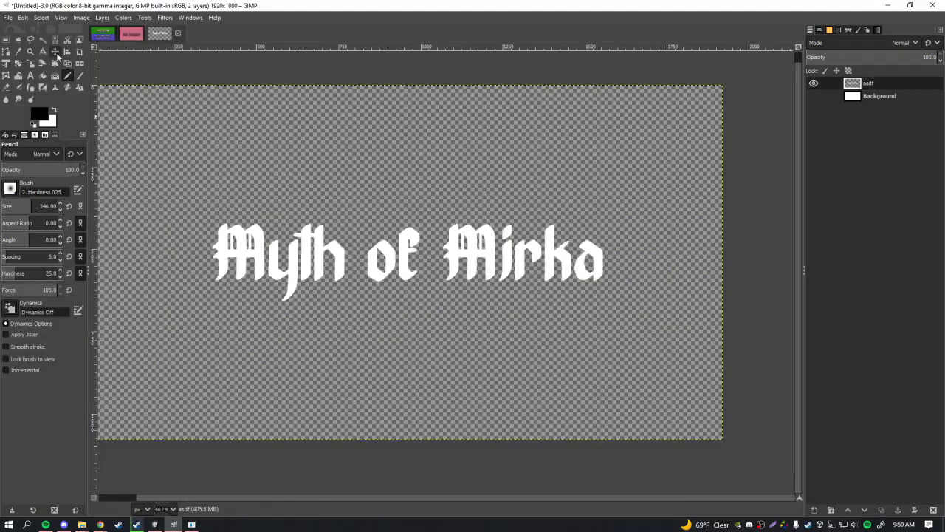
Duplicate the asdf layer and create a selection from the copy's alpha
left_click(55, 54)
key("shift+ctrl+d")
right_click(879, 85)
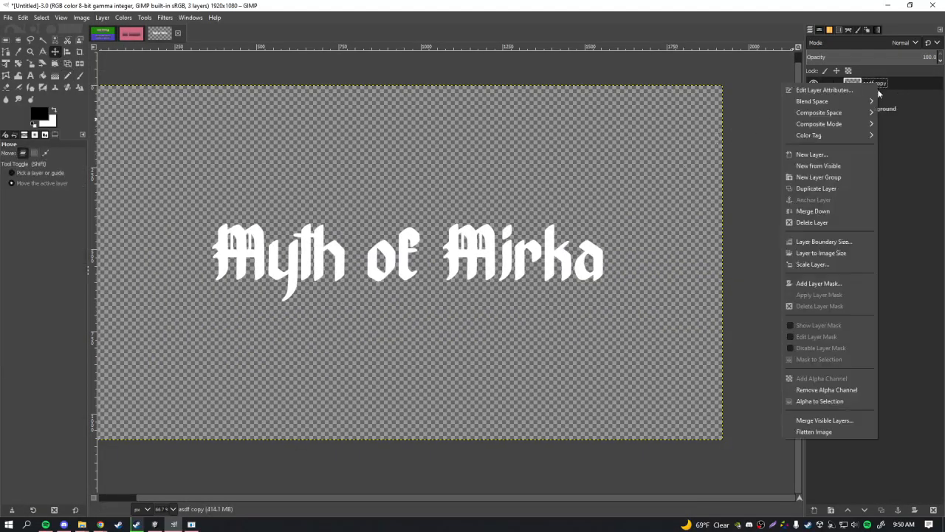
left_click(820, 401)
Grow the selection outward around the Myth of Mirka lettering
scroll(353, 267, "up", 1)
right_click(352, 268)
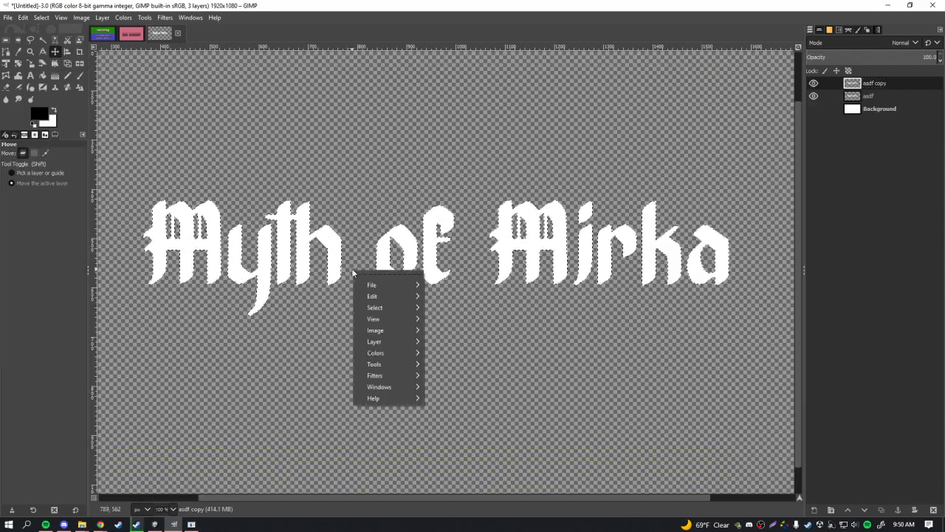
mouse_move(381, 308)
left_click(446, 435)
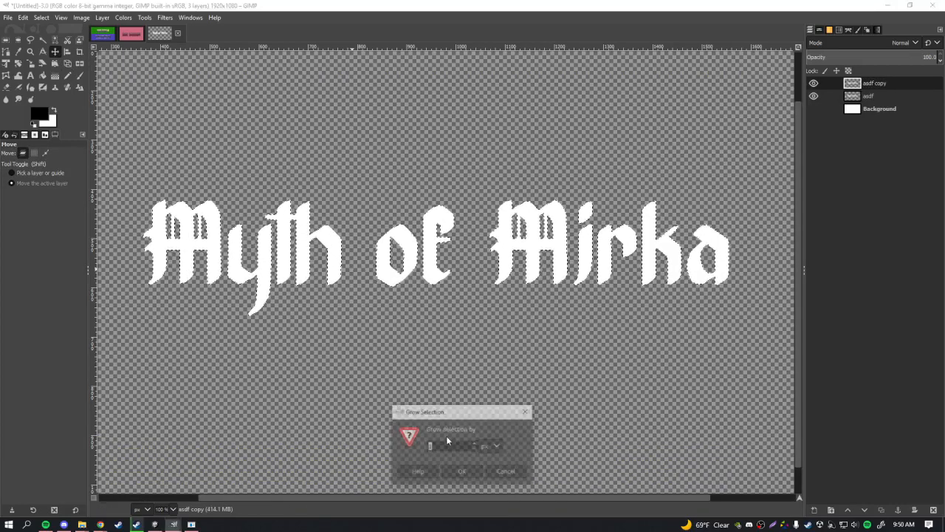
key("Return")
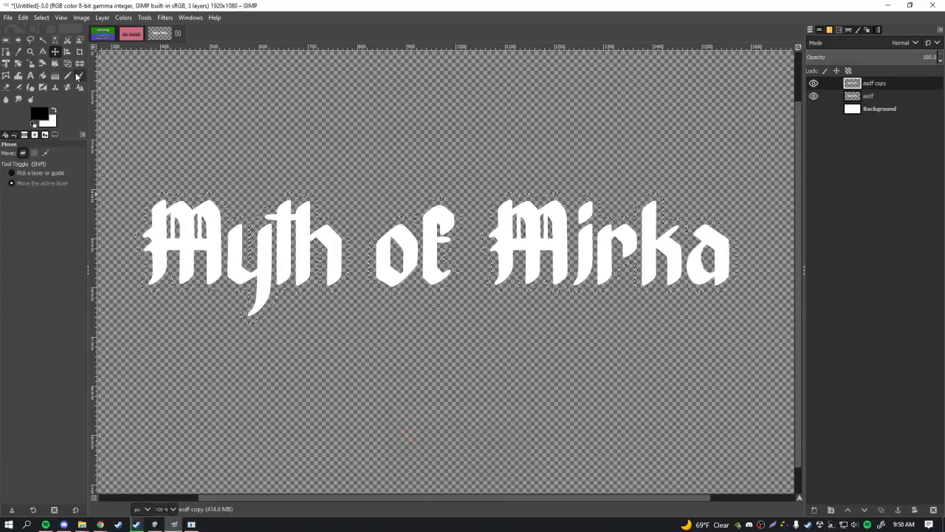
Paint the grown selection black on the asdf copy layer with the Paintbrush, and move that layer beneath asdf
left_click(77, 77)
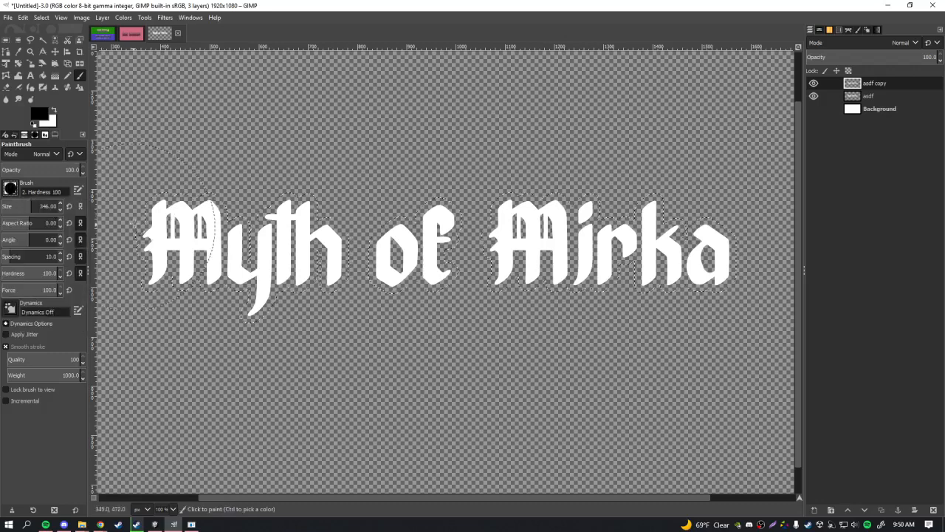
key("minus")
mouse_move(141, 235)
left_mouse_down()
mouse_move(176, 282)
mouse_move(231, 272)
mouse_move(297, 220)
mouse_move(521, 222)
left_mouse_up()
mouse_move(883, 83)
left_mouse_down()
mouse_move(870, 119)
mouse_move(879, 108)
left_mouse_up()
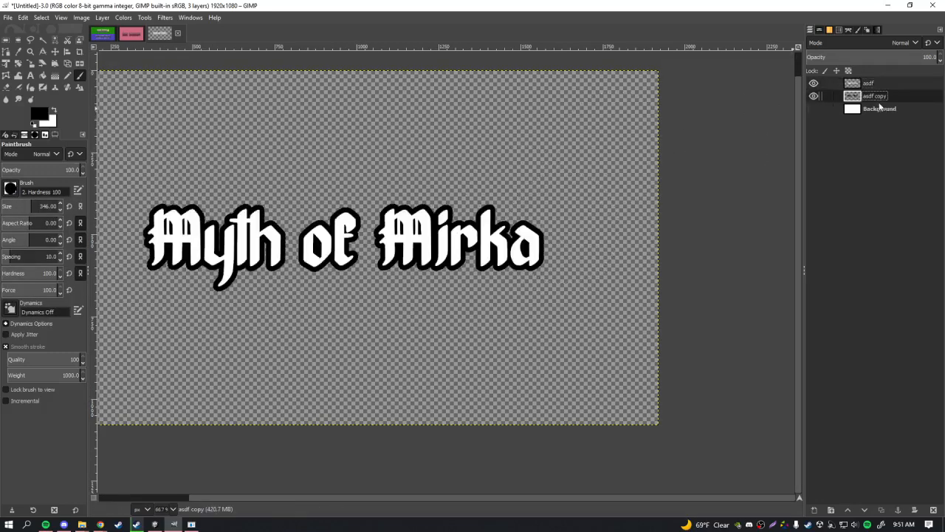
Duplicate the asdf copy layer that holds the black outline of the Myth of Mirka lettering
left_click(55, 52)
scroll(130, 248, "up", 2)
left_click_drag(387, 314, 349, 191)
scroll(352, 185, "down", 1)
key("shift+ctrl+d")
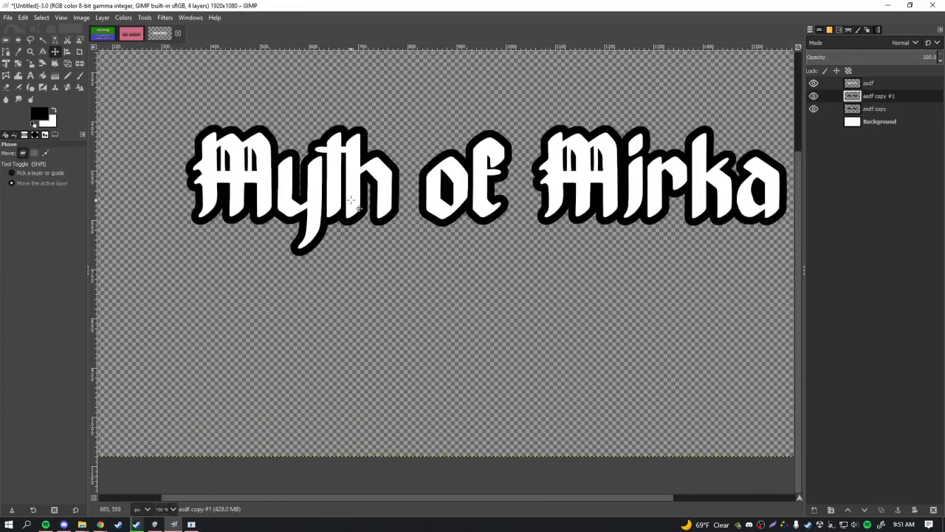
Offset the duplicated black outline slightly down and to the right as a solid shadow, and merge it down into asdf copy
scroll(346, 222, "down", 1)
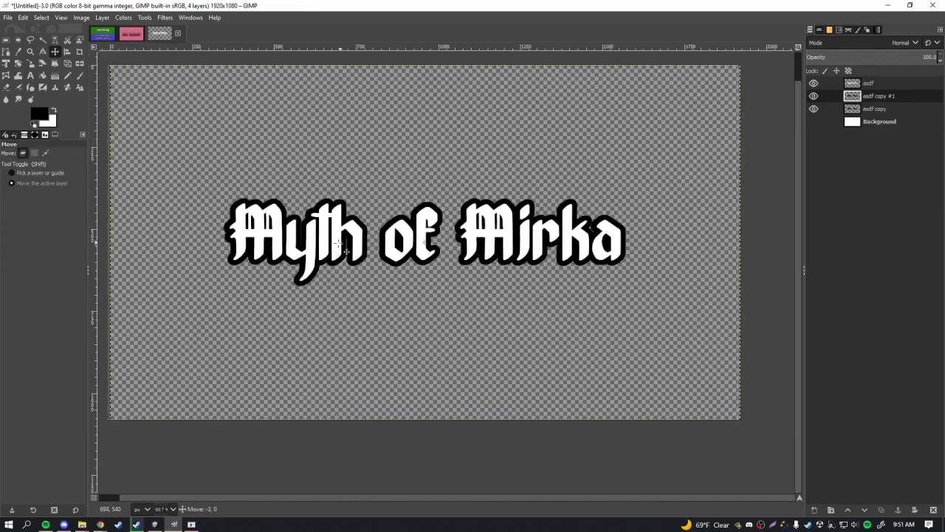
key("ctrl+z")
mouse_move(335, 243)
left_mouse_down()
mouse_move(347, 244)
mouse_move(346, 233)
mouse_move(351, 243)
left_mouse_up()
key("ctrl+z")
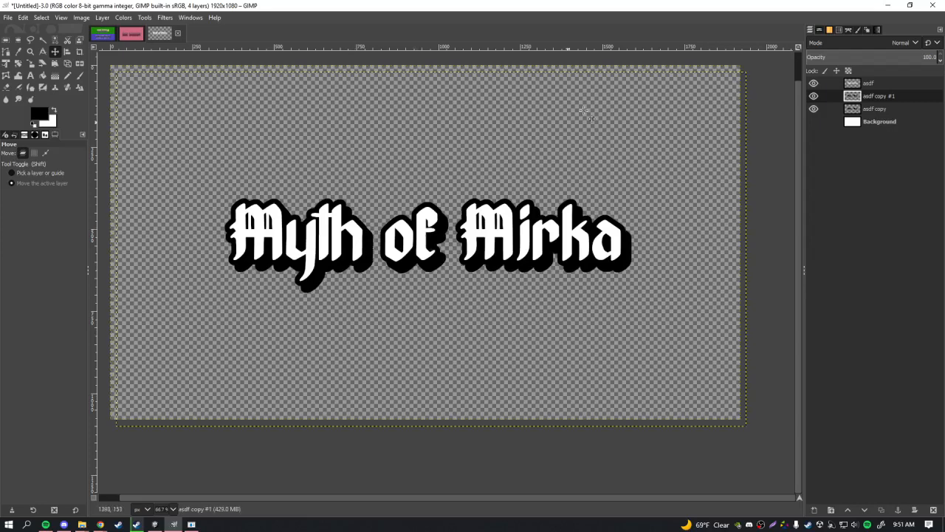
key("ctrl+m")
left_click_drag(558, 213, 560, 233)
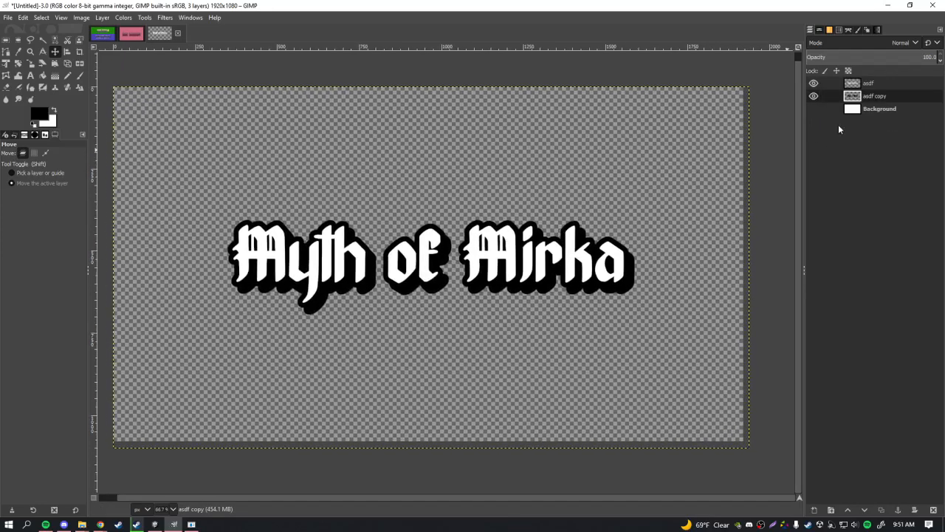
Switch to the browser and examine the Myth of Mirka artwork on its Steam page for title colours
right_click(867, 83)
key("alt+Tab")
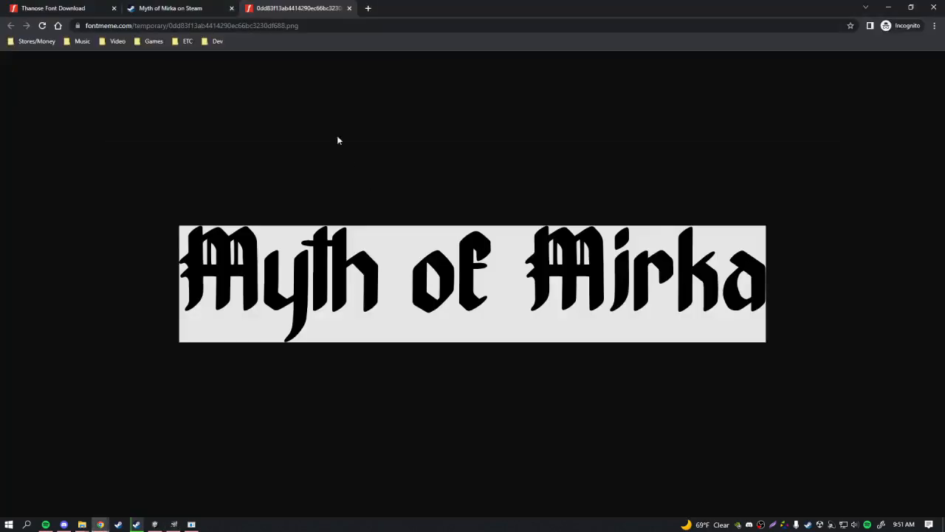
left_click(162, 7)
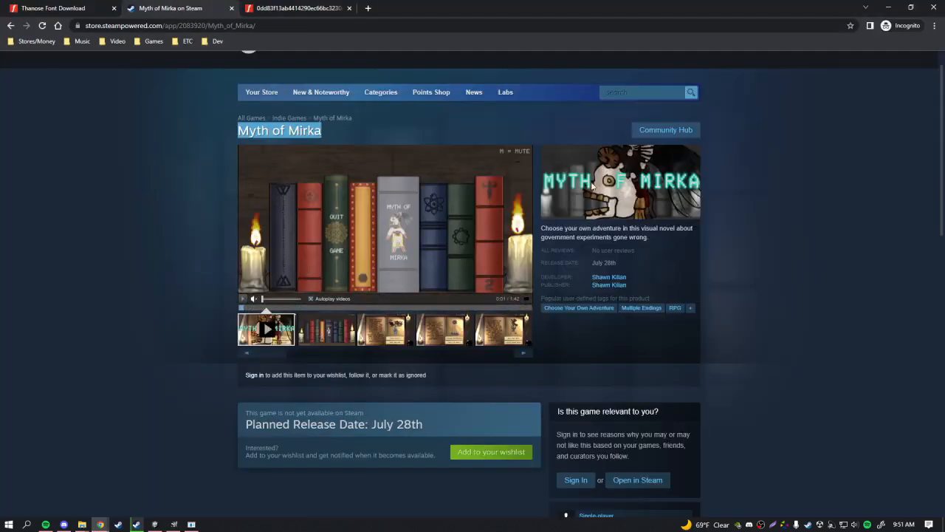
left_click(328, 330)
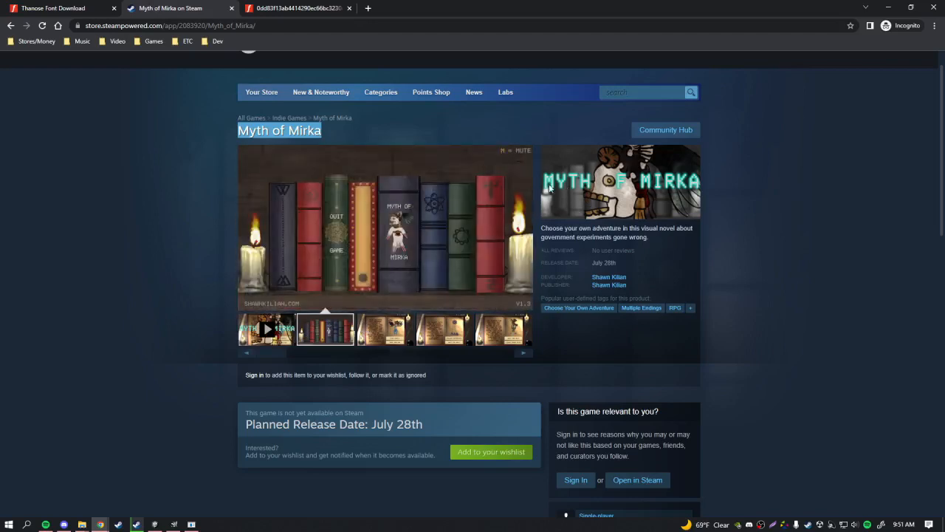
key("alt+Tab")
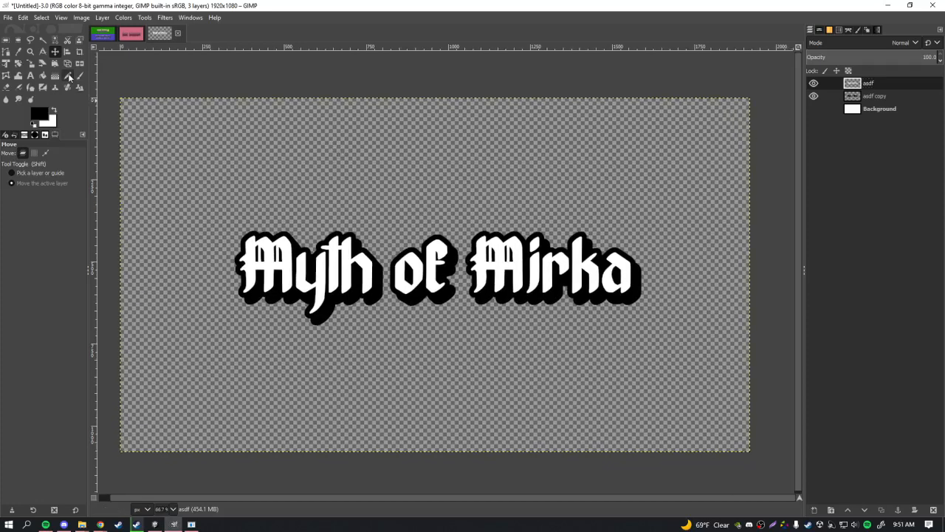
Create a selection from the asdf layer's alpha and shrink it inward from the edges of the white letters
right_click(879, 83)
left_click(829, 401)
scroll(369, 306, "up", 1)
right_click(362, 302)
mouse_move(383, 337)
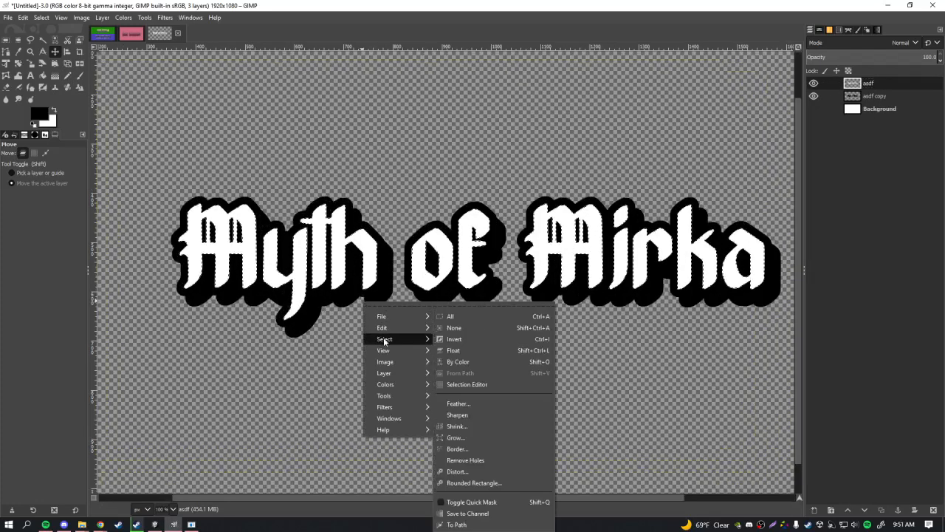
left_click(457, 426)
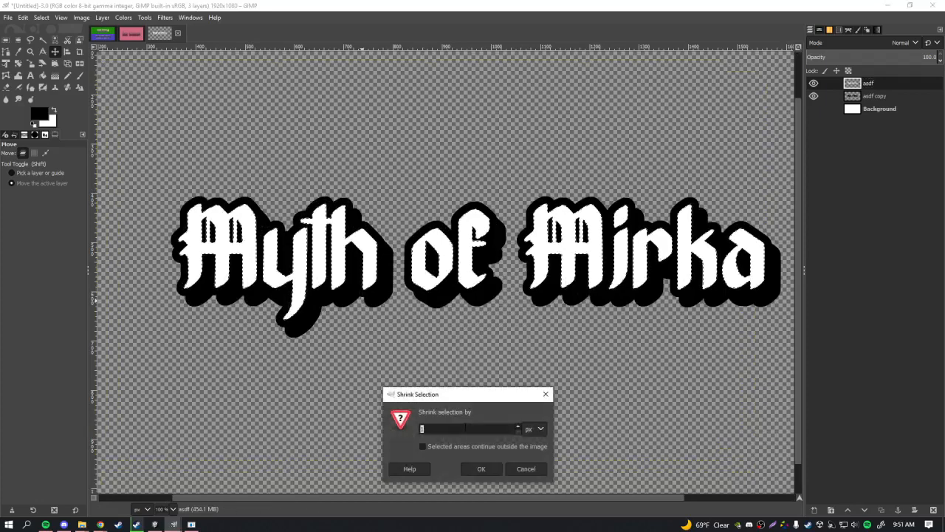
key("Return")
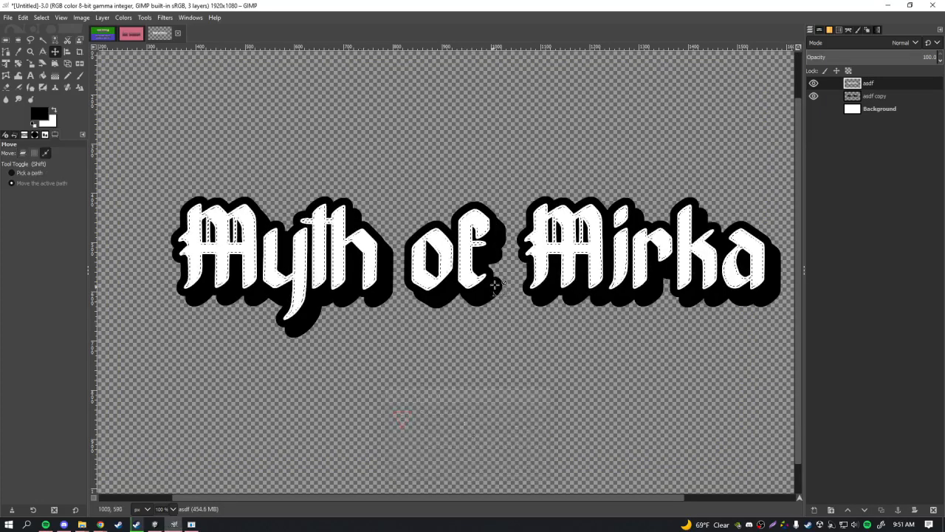
Add a new transparent layer named outer above the asdf layer
scroll(502, 269, "down", 1)
left_click_drag(502, 267, 479, 293)
key("ctrl+shift+n")
key("Return")
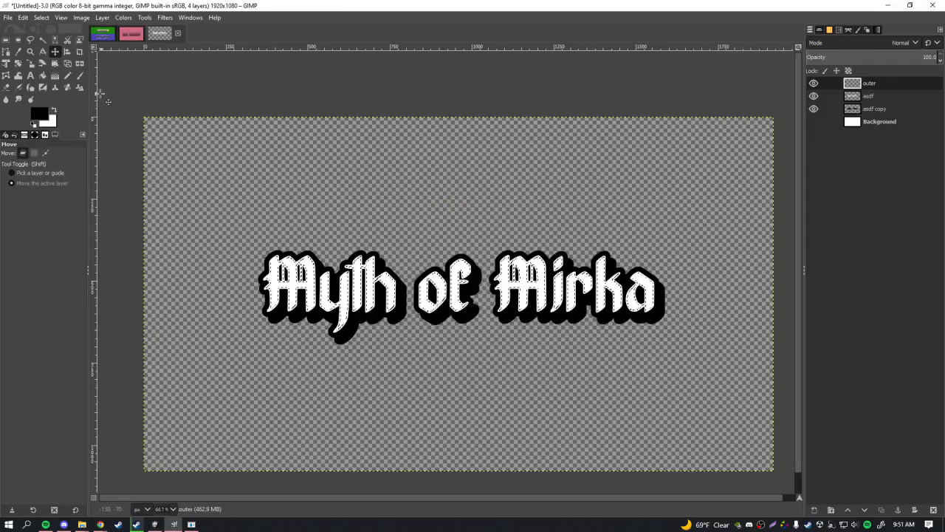
Set the foreground colour to cyan 00fff7 and paint the shrunken letter selection on the outer layer with the Paintbrush
left_click(39, 114)
left_click(631, 226)
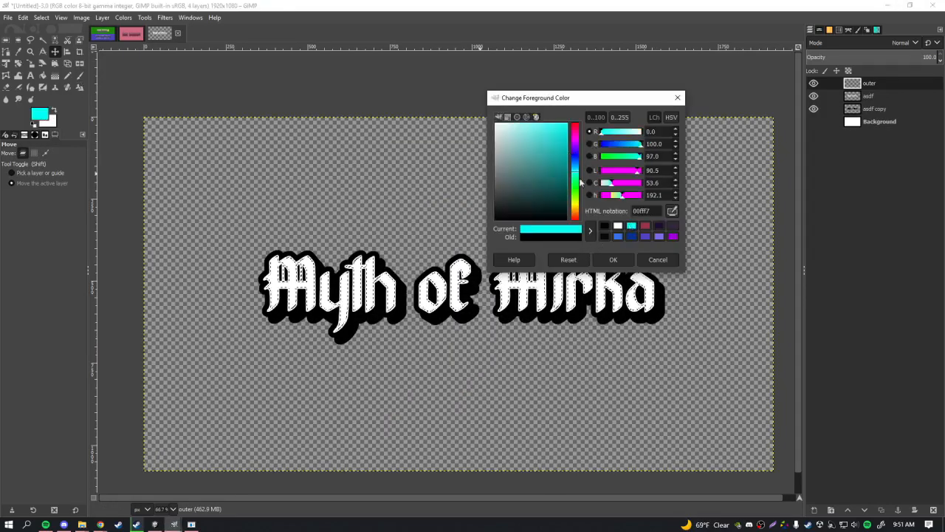
left_click(610, 262)
left_click(80, 76)
mouse_move(319, 288)
left_mouse_down()
mouse_move(572, 264)
mouse_move(617, 280)
left_mouse_up()
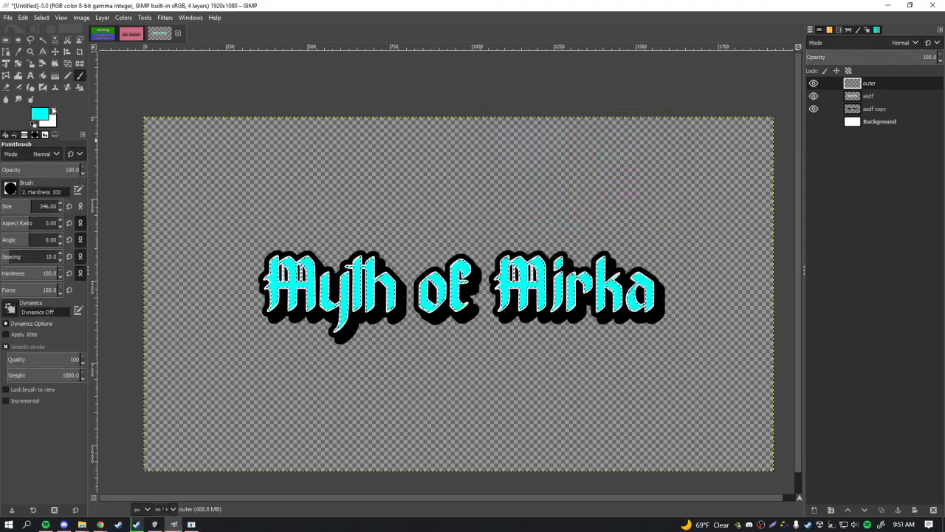
Apply a linear foreground-to-transparent gradient in blue 003eff from the base of the letters upward over the cyan fill
left_click(39, 113)
left_click_drag(572, 171, 578, 161)
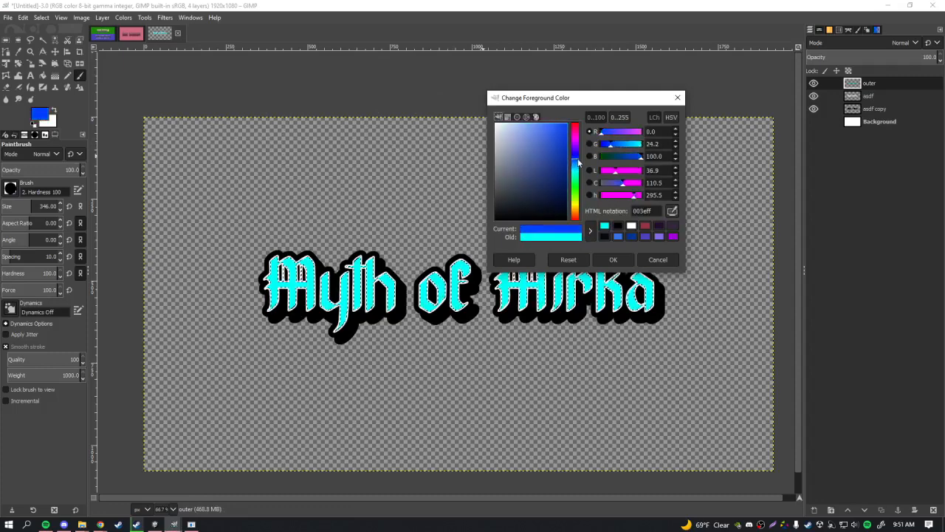
left_click(613, 260)
left_click(53, 76)
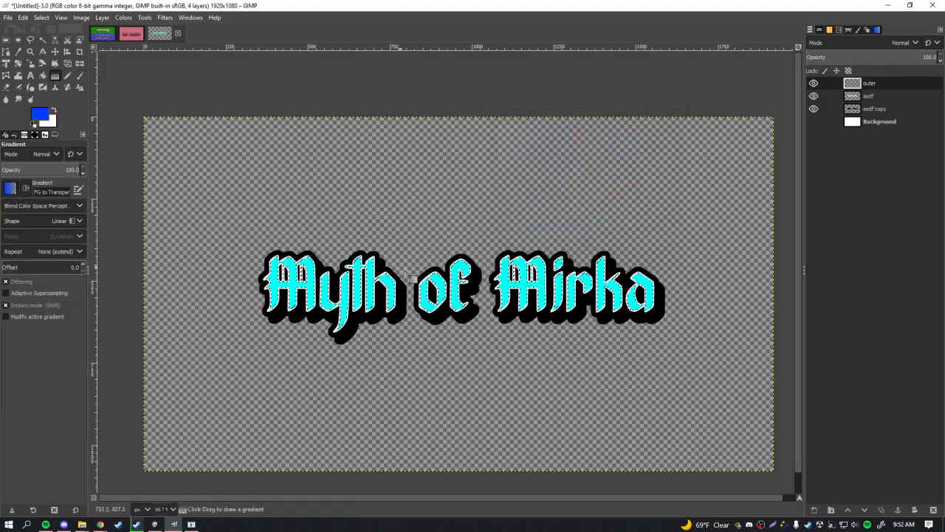
left_click_drag(397, 313, 397, 260)
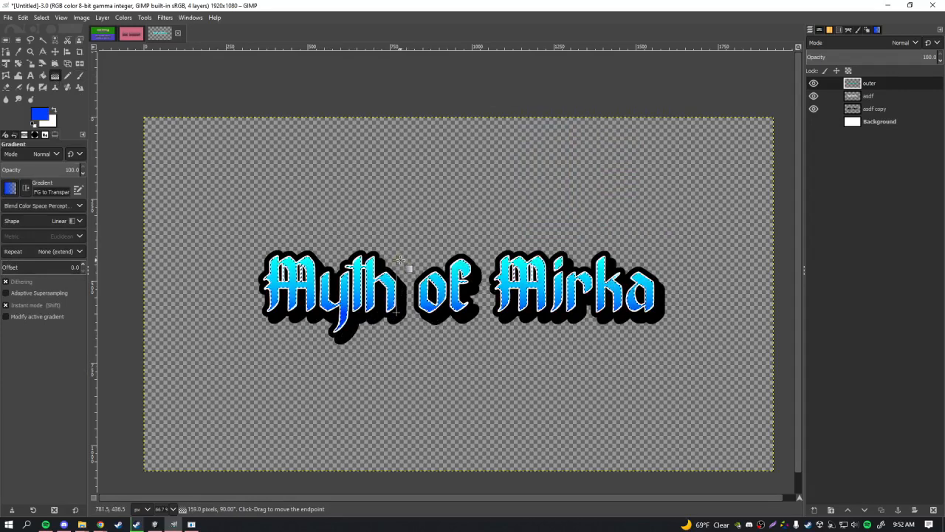
left_click_drag(400, 263, 400, 263)
left_click(55, 52)
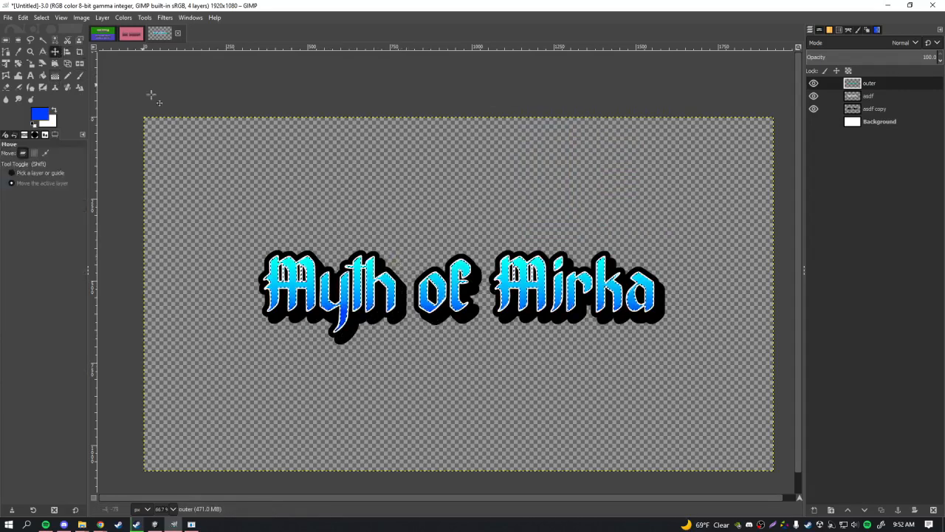
Clear the selection and inspect the gradient-filled Myth of Mirka lettering up close
scroll(431, 253, "up", 1)
scroll(419, 207, "down", 1)
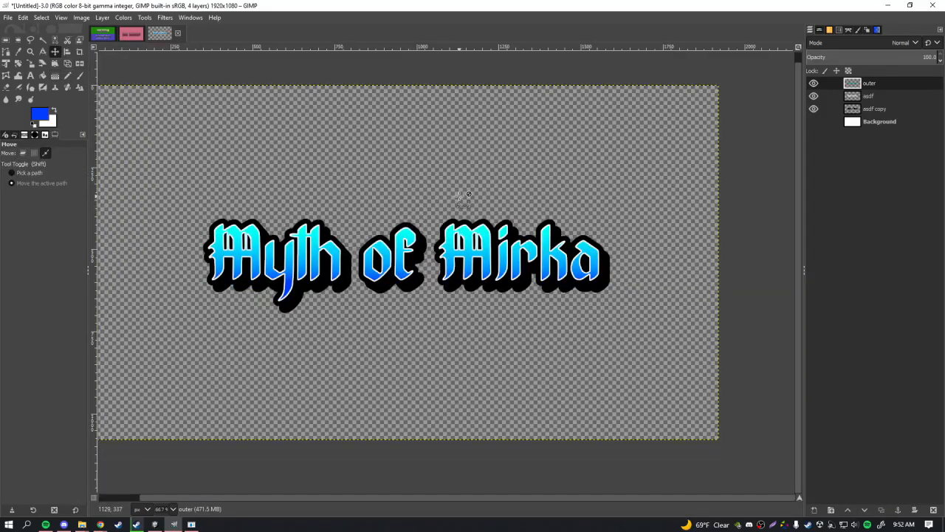
left_click_drag(459, 195, 447, 205)
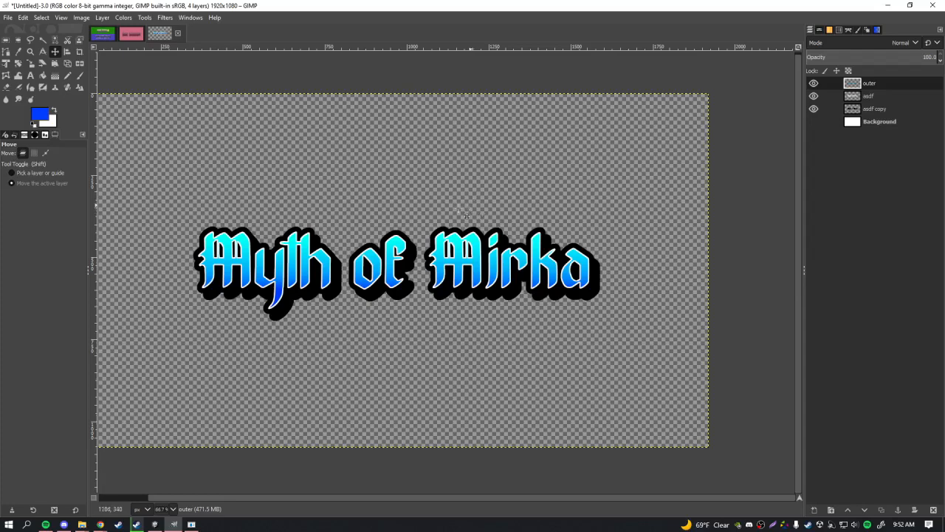
scroll(329, 271, "up", 2)
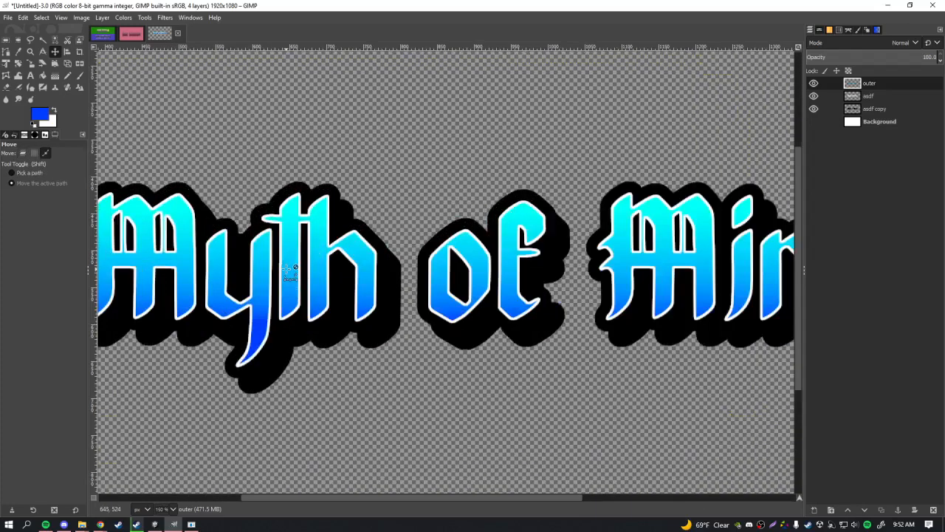
scroll(292, 277, "down", 1)
Examine the Box Runner!, Fake Title 2 and Generic Fake Space Game logos and the Steam page for styling ideas
left_click(132, 33)
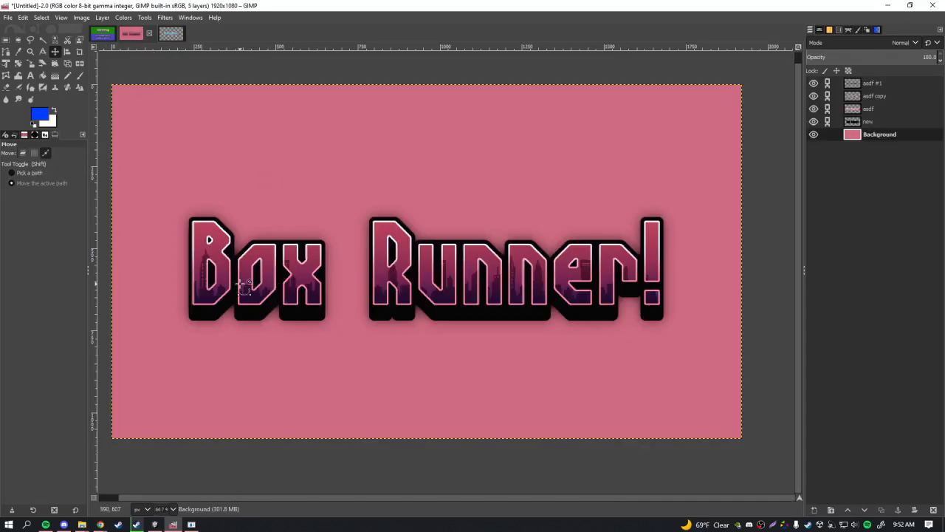
key("alt+Tab")
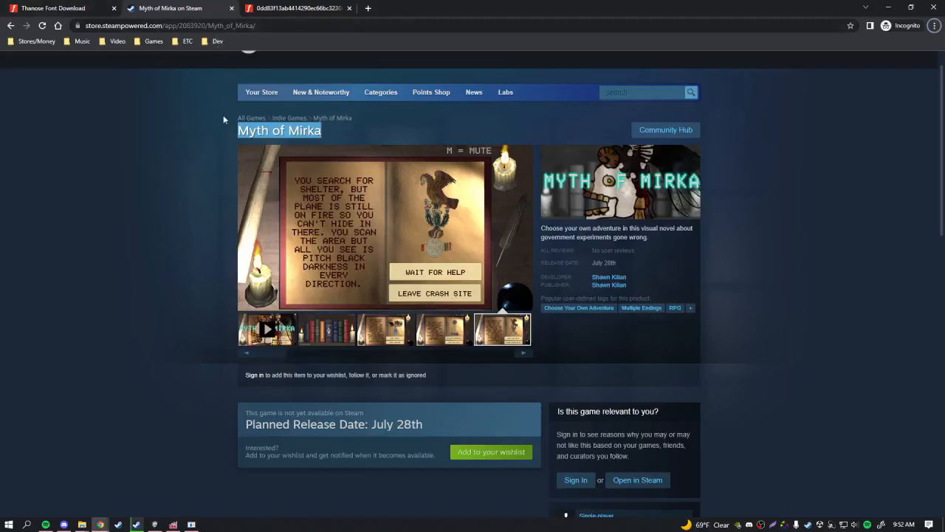
left_click(282, 6)
left_click(212, 8)
key("alt+Tab")
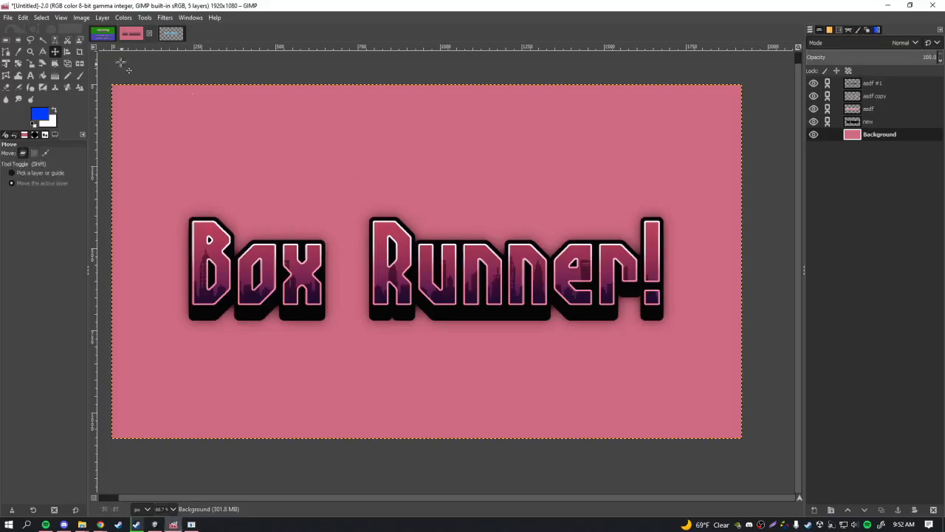
left_click(103, 33)
scroll(340, 346, "up", 1)
scroll(340, 346, "down", 2)
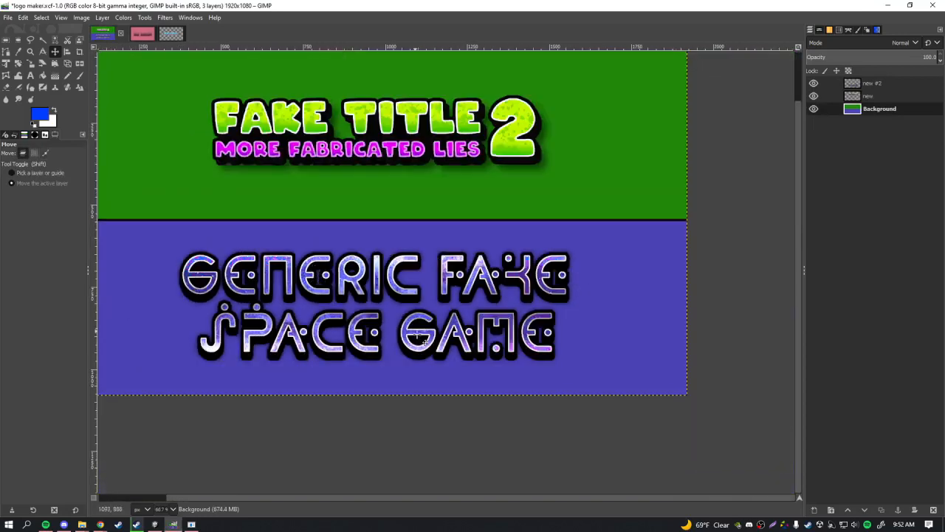
scroll(329, 170, "up", 2)
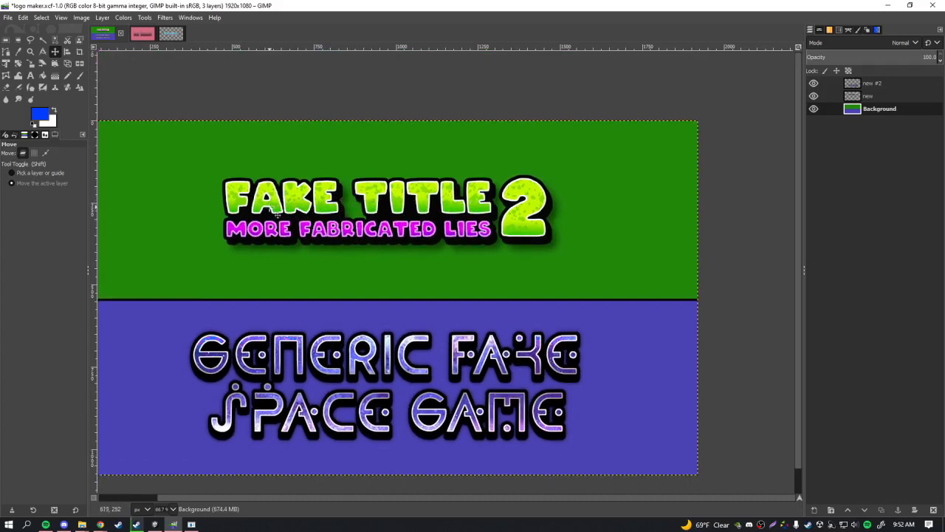
scroll(448, 207, "up", 1)
scroll(432, 206, "down", 1)
left_click_drag(433, 218, 455, 198)
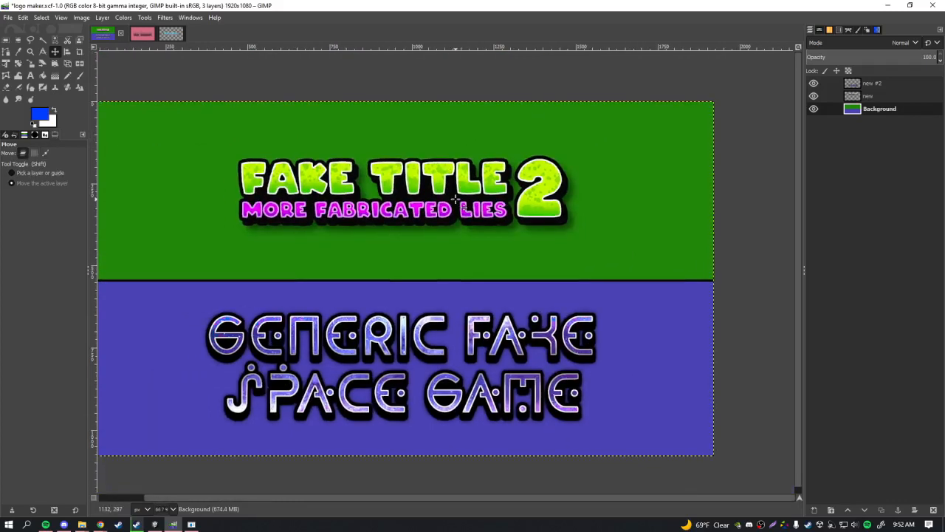
left_click(172, 34)
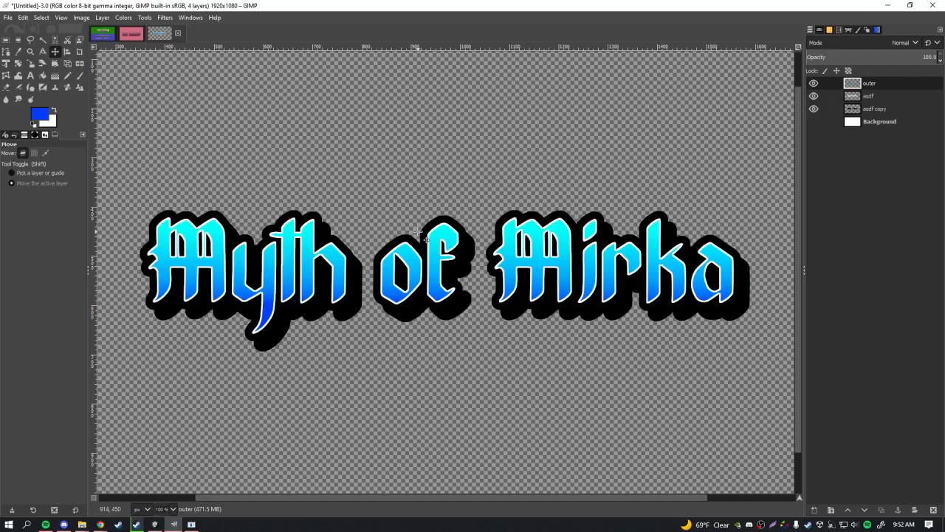
Browse the Myth of Mirka screenshots on the Steam page in the browser for texture and theme ideas
key("alt+Tab")
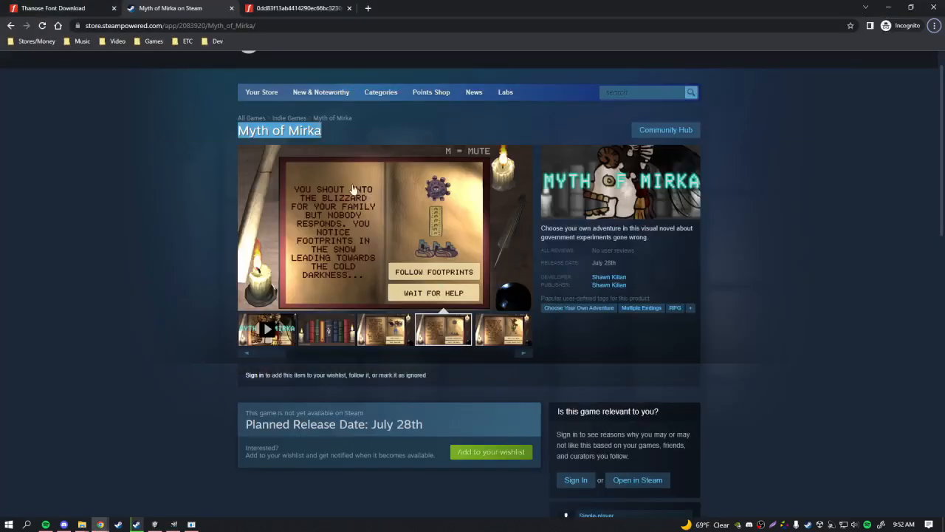
left_click(317, 330)
left_click(378, 334)
left_click(439, 334)
left_click(486, 337)
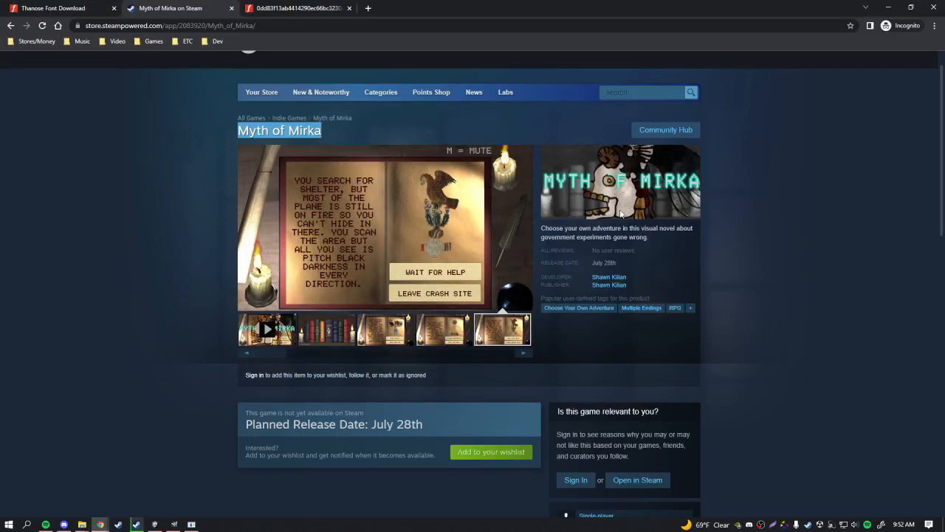
key("alt+Tab")
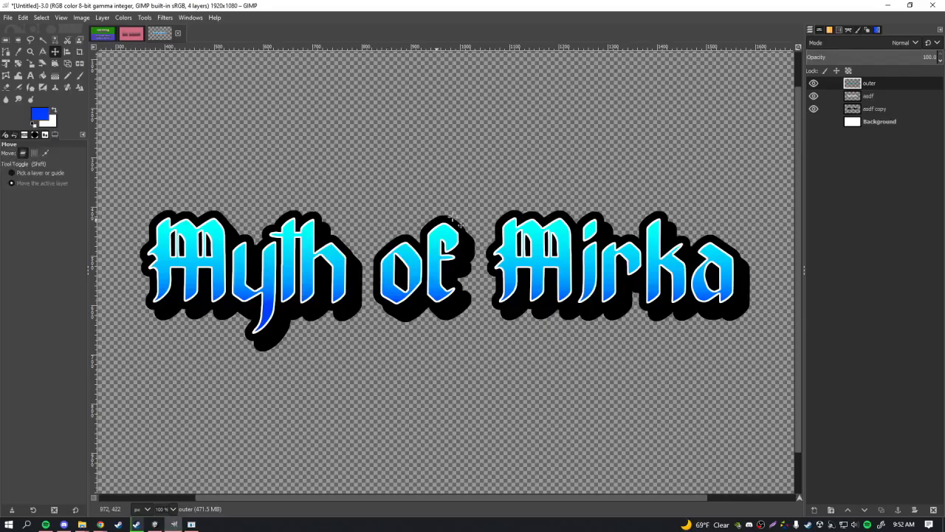
Select the opaque shape of the outer layer and add a new transparent 1920 x 1080 layer above it
right_click(843, 94)
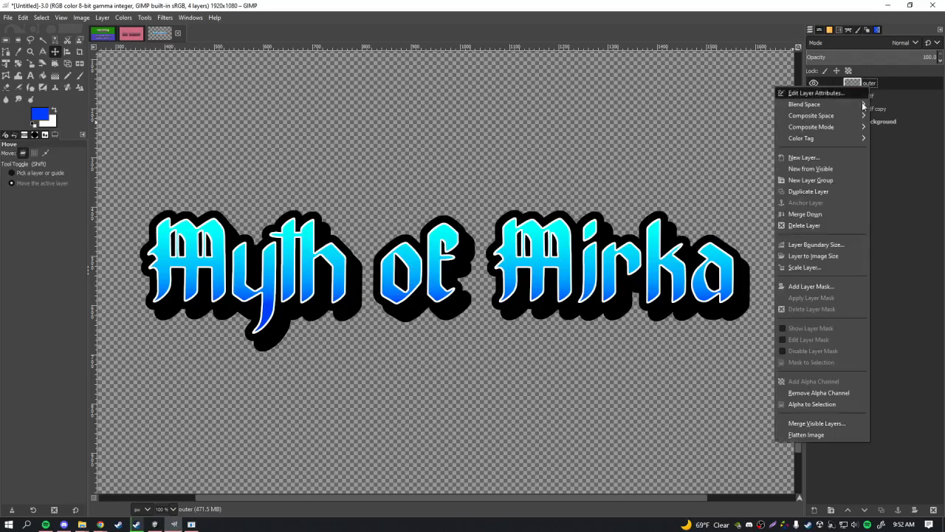
left_click(812, 404)
key("shift+ctrl+n")
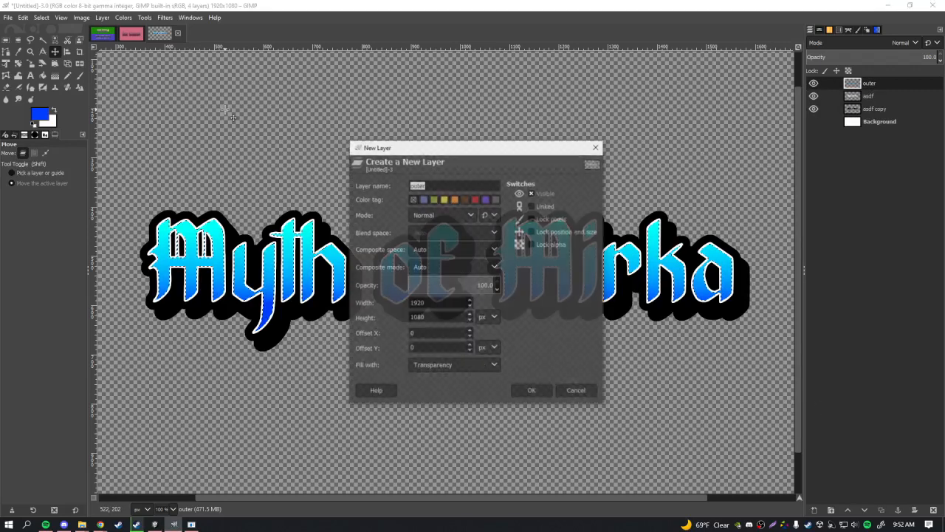
key("Return")
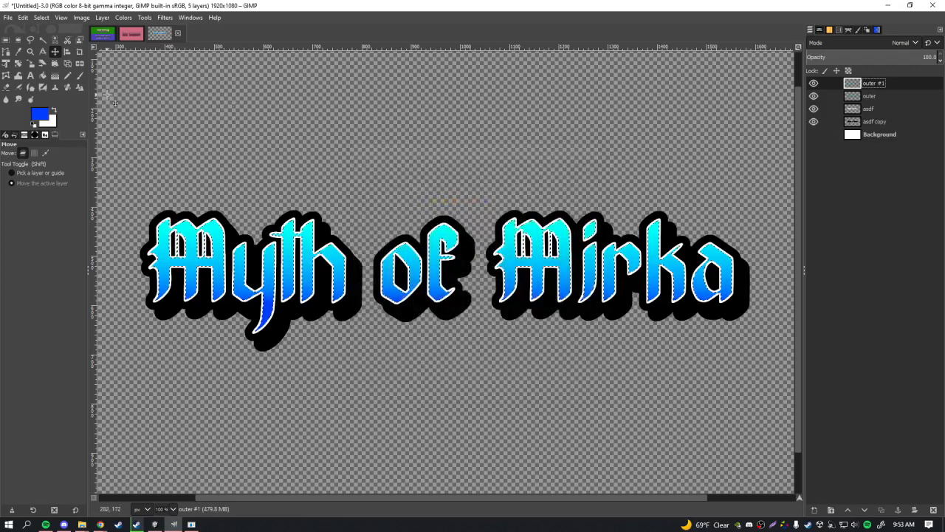
Set up the Pencil with the Hatch Pen 01 brush at size 215 and black as the foreground colour
left_click(70, 76)
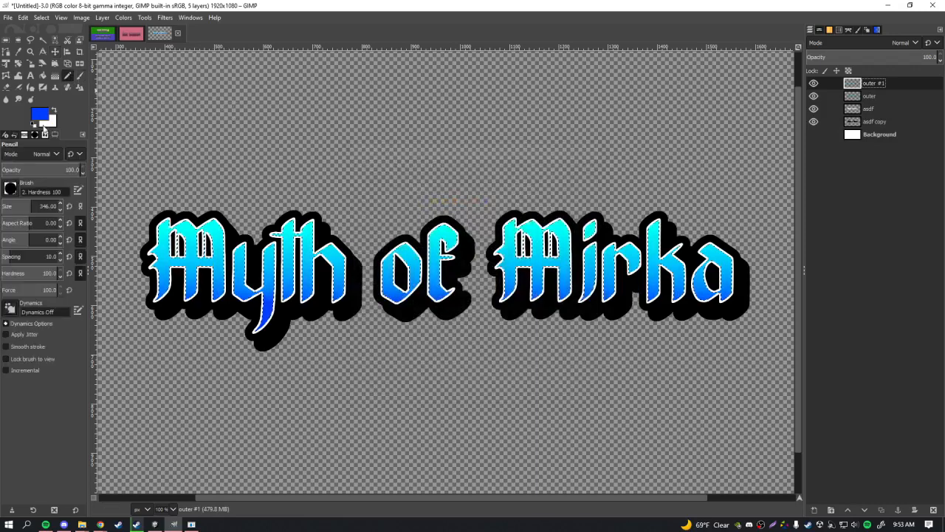
left_click(12, 190)
scroll(47, 261, "down", 1)
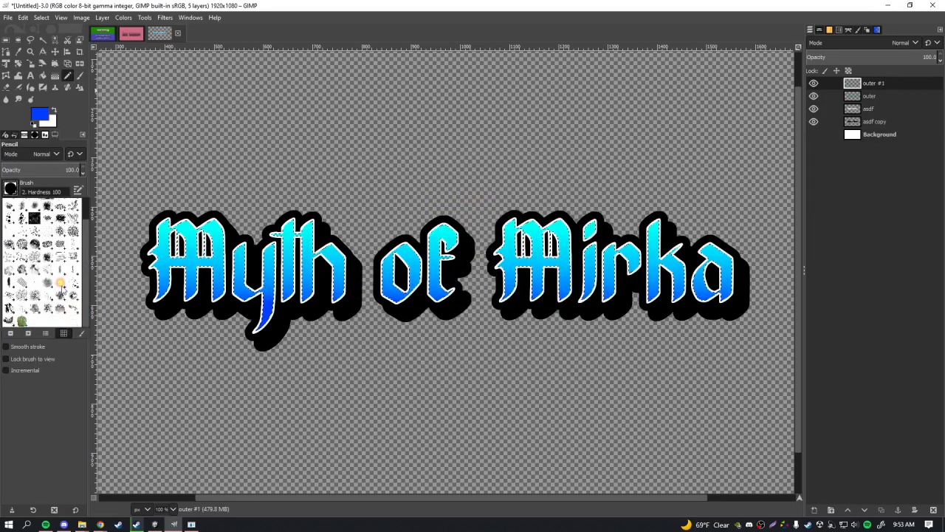
left_click(62, 262)
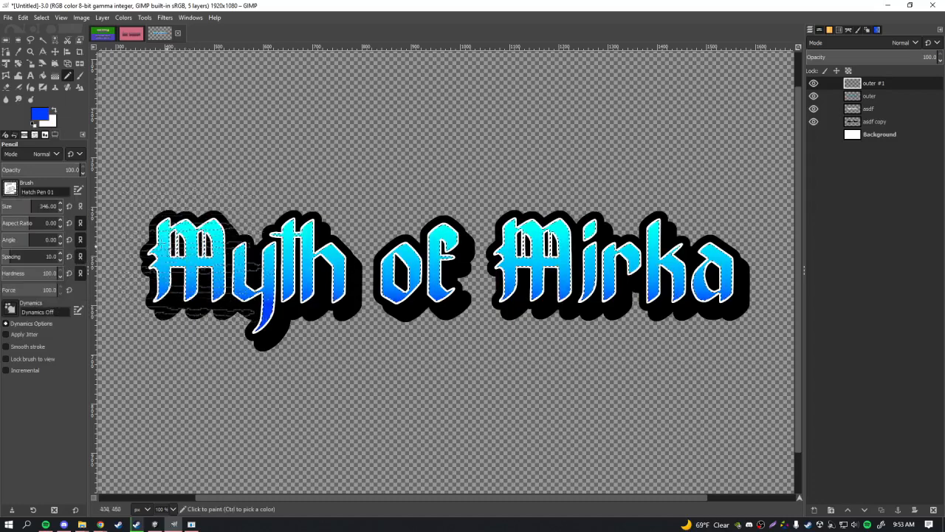
left_click(24, 206)
left_click_drag(134, 262, 224, 268)
left_click(43, 116)
left_click_drag(513, 198, 484, 226)
left_click(613, 259)
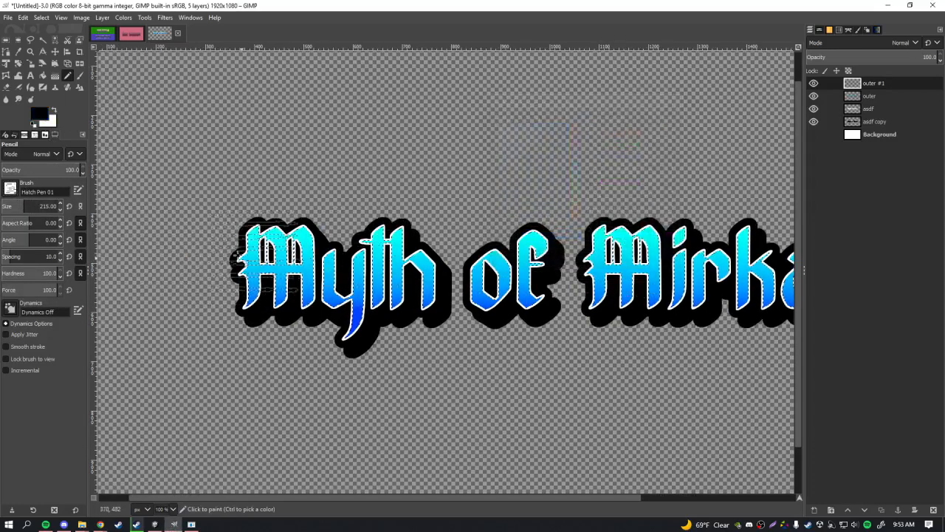
Draw one straight horizontal hatch stroke in black across the full width of the selected Myth of Mirka letters
left_click(181, 266)
scroll(346, 270, "down", 1)
left_click(694, 274, "ctrl+shift")
scroll(347, 292, "up", 2)
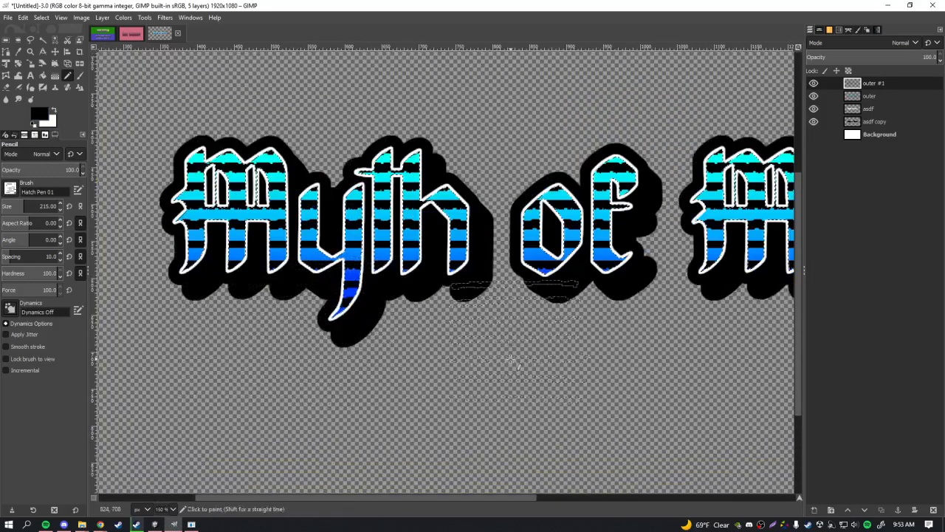
scroll(545, 340, "down", 1)
scroll(545, 340, "right", 3)
scroll(551, 146, "down", 1)
scroll(530, 153, "up", 1)
scroll(531, 153, "down", 1)
Set the hatched layer's blend mode to Overlay and lower its opacity to 58.1
left_click(898, 42)
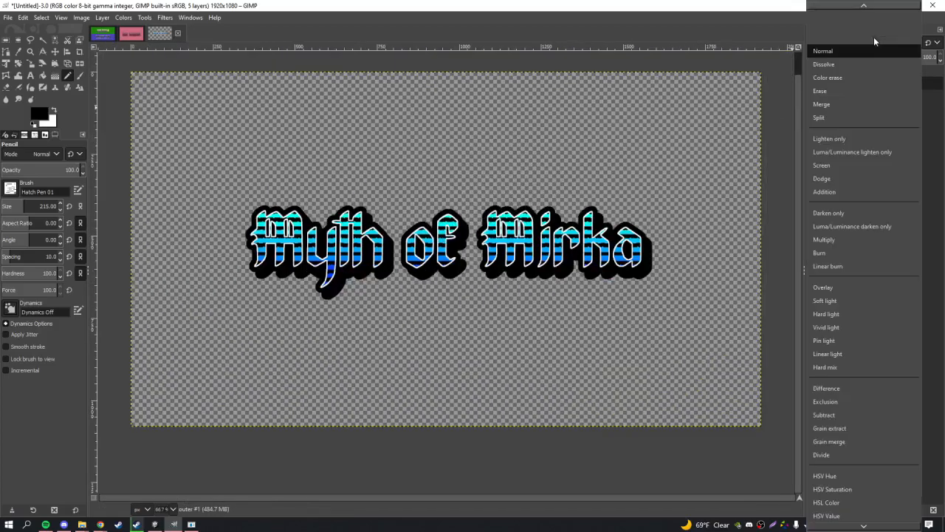
left_click(702, 2)
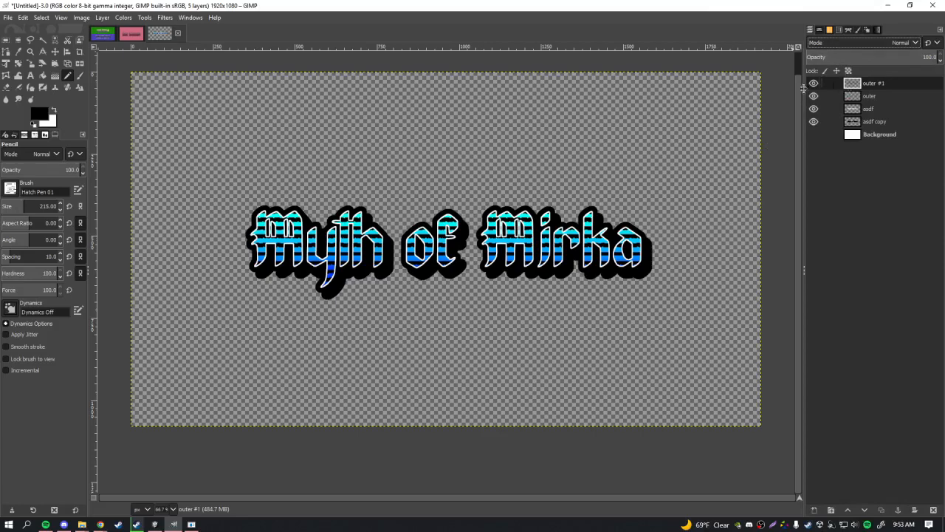
left_click(888, 42)
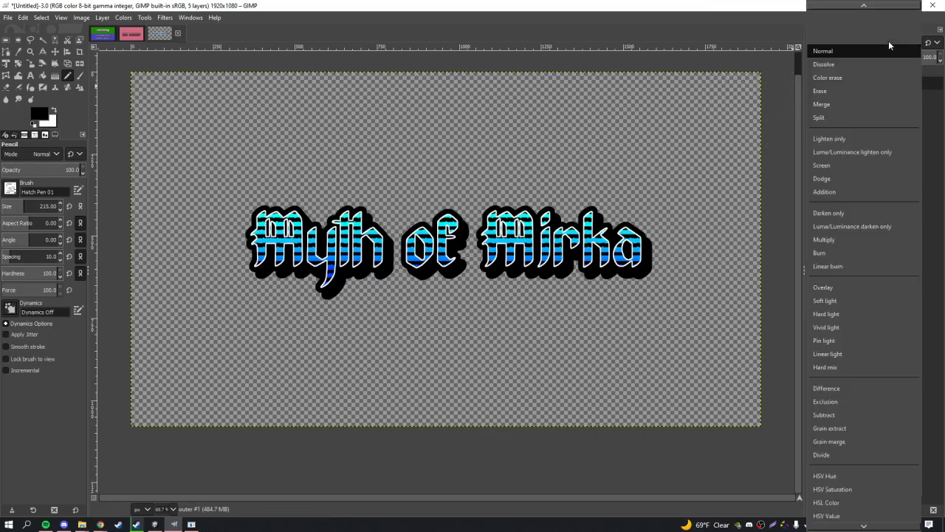
left_click(838, 286)
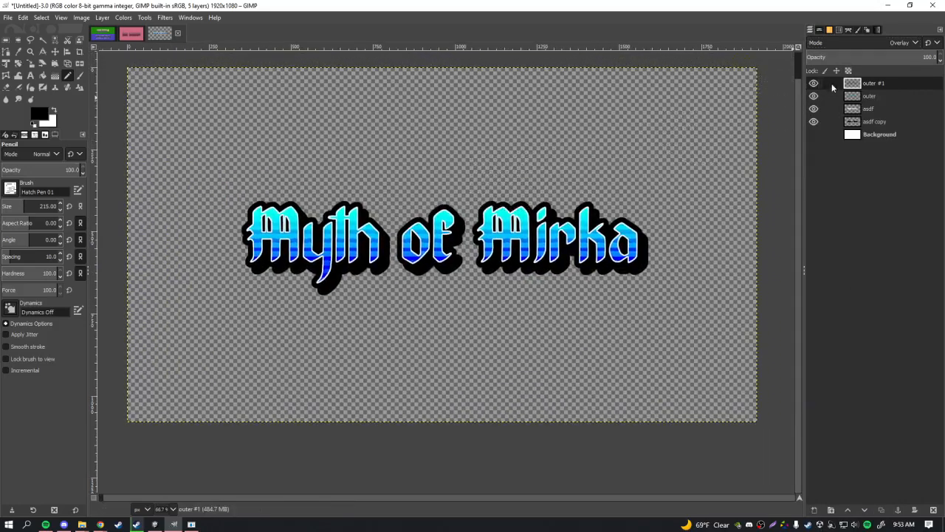
left_click(868, 58)
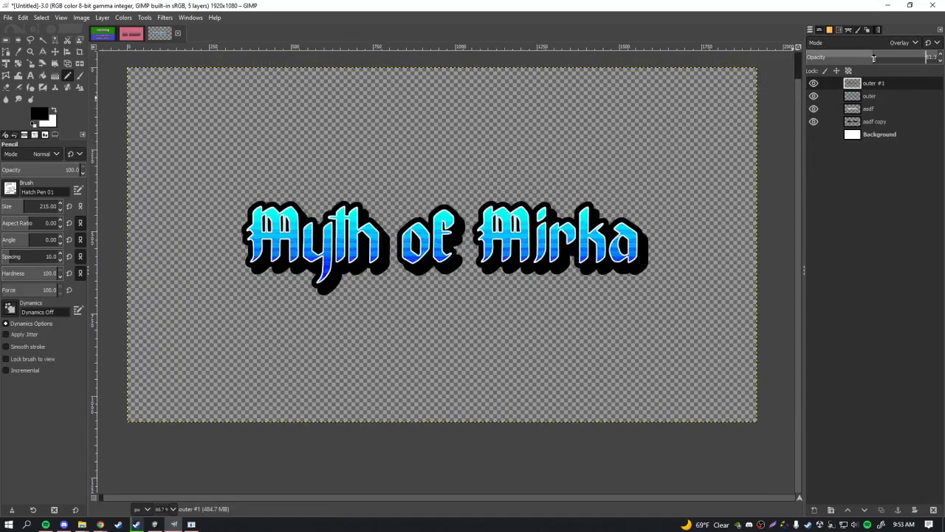
Inspect the blended hatch stripes on the lettering both close up and at whole-canvas size
scroll(556, 168, "down", 1)
scroll(551, 169, "down", 1)
scroll(543, 176, "up", 2)
scroll(543, 177, "up", 2)
scroll(545, 172, "down", 2)
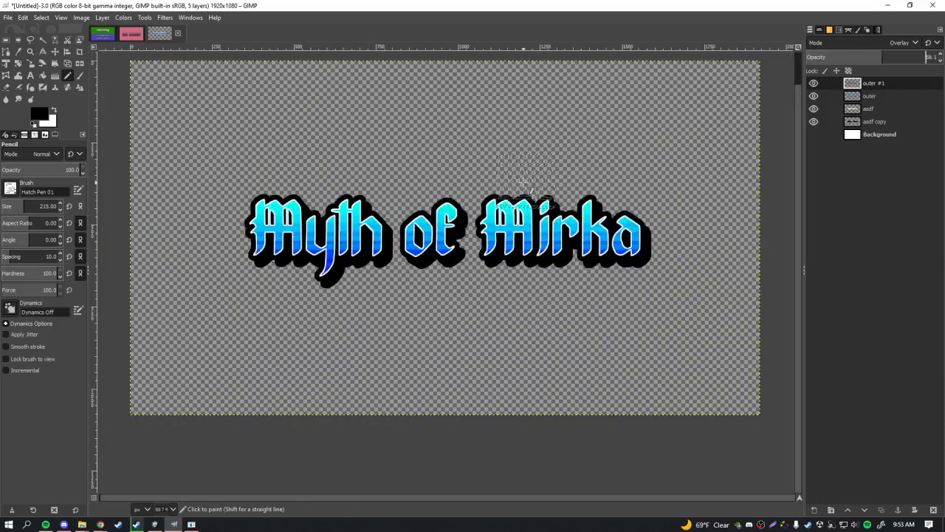
scroll(526, 177, "down", 1)
scroll(525, 177, "down", 1)
scroll(528, 176, "up", 2)
scroll(543, 174, "down", 1)
scroll(548, 171, "up", 1)
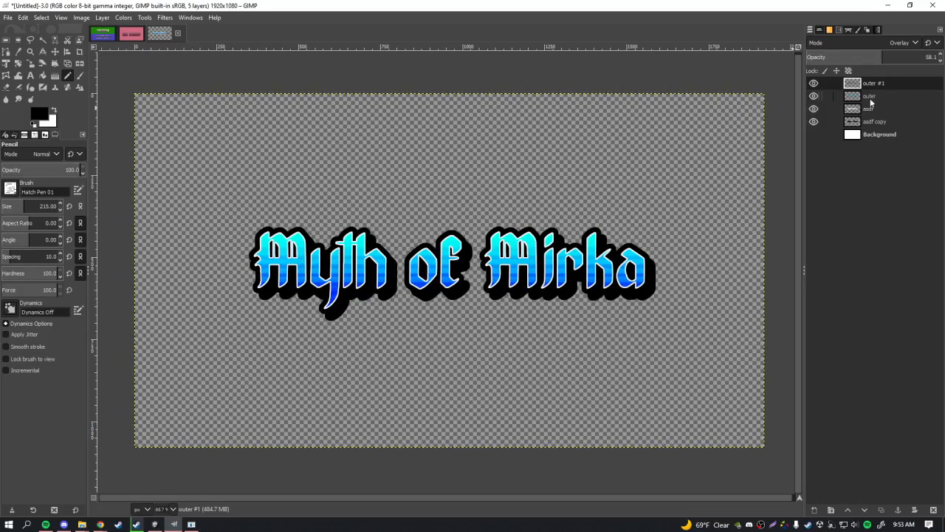
Select the opaque shape of the white-edged asdf layer, keeping black as the foreground colour
right_click(873, 109)
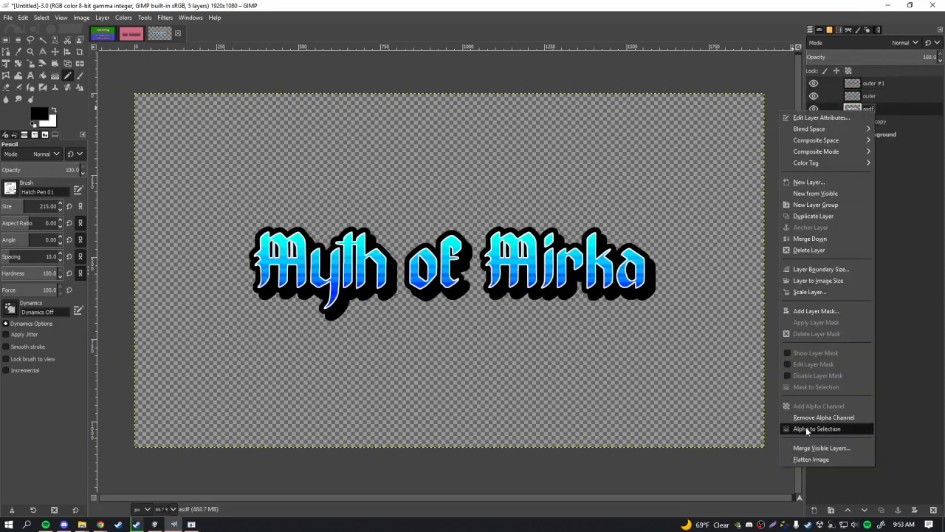
left_click(807, 430)
scroll(537, 269, "up", 3)
left_click(39, 114)
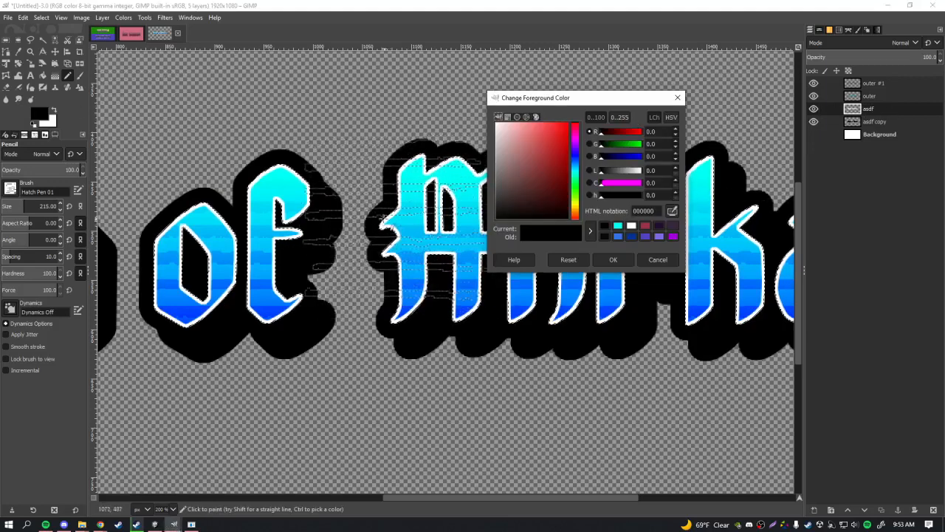
left_click(613, 259)
Switch to the Eraser and choose the soft 2. Hardness 025 brush at size 223
key("shift+e")
left_click(10, 188)
left_click(22, 221)
left_click_drag(30, 206, 44, 206)
key("1")
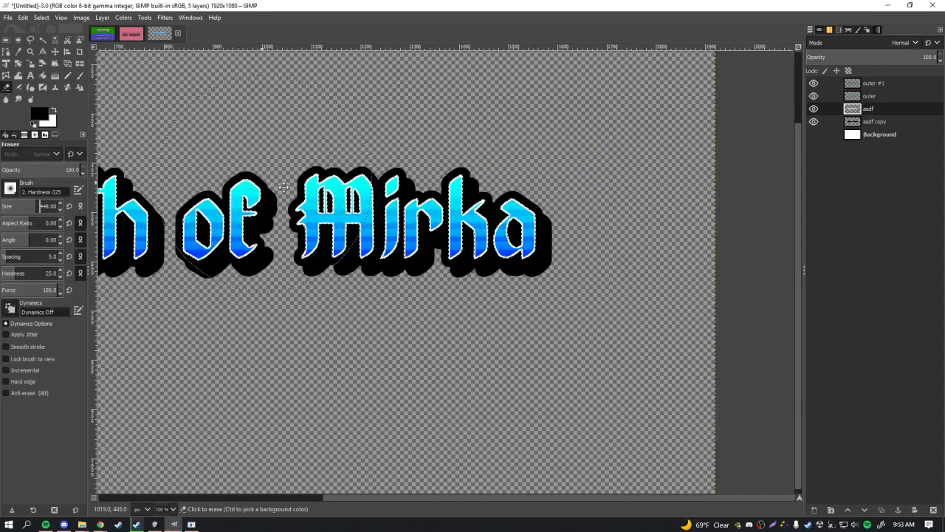
left_click_drag(284, 187, 527, 227)
left_click(22, 201)
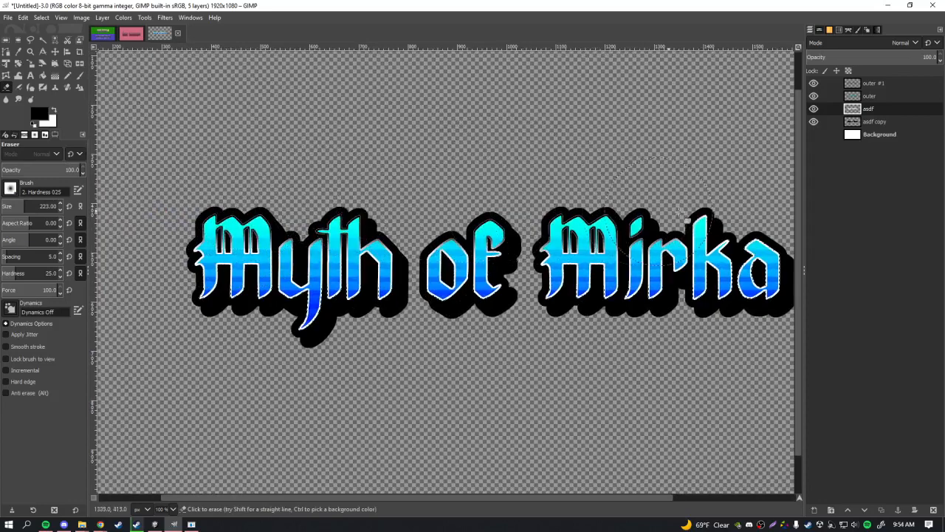
Paint the lower part of the white letter edges with the Paintbrush in cyan sampled from the lettering, enlarging the brush to 385
left_click(79, 76)
scroll(223, 228, "up", 1)
left_click(224, 225, "ctrl")
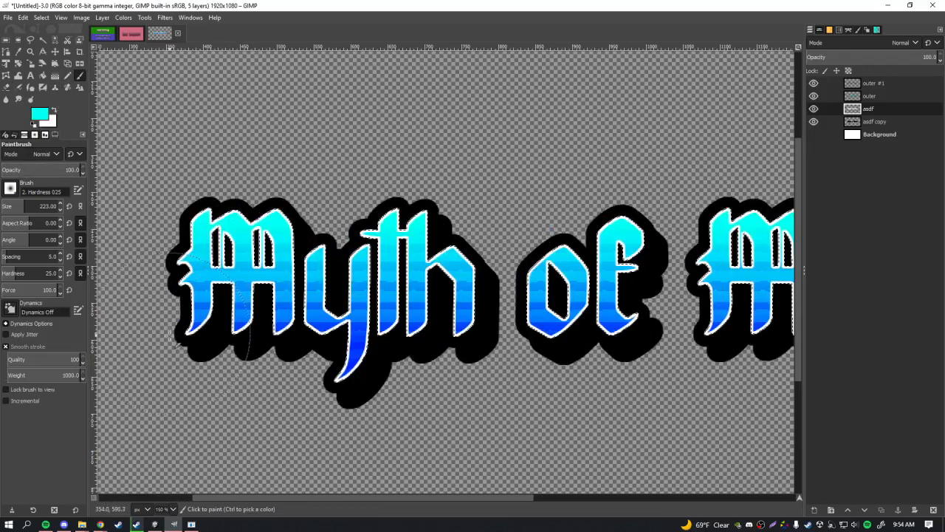
scroll(170, 334, "down", 3)
scroll(148, 296, "up", 2)
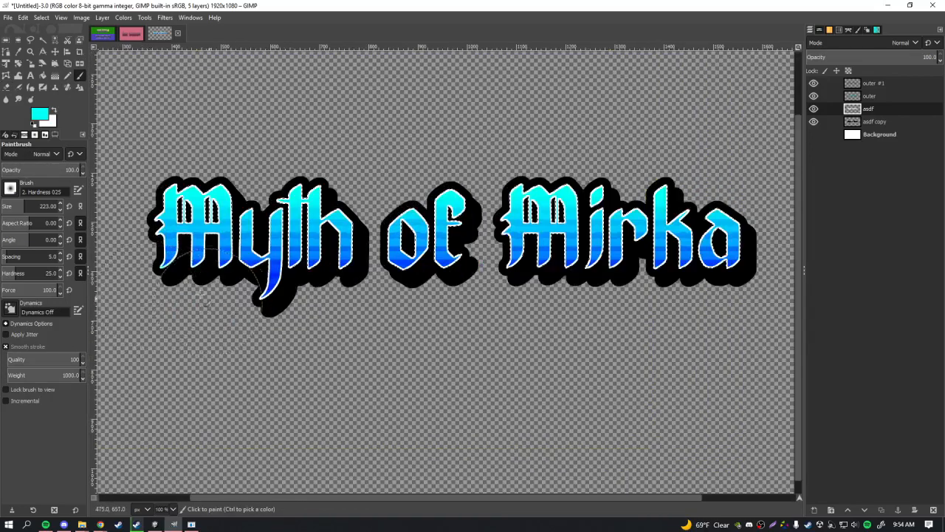
left_click_drag(29, 207, 34, 209)
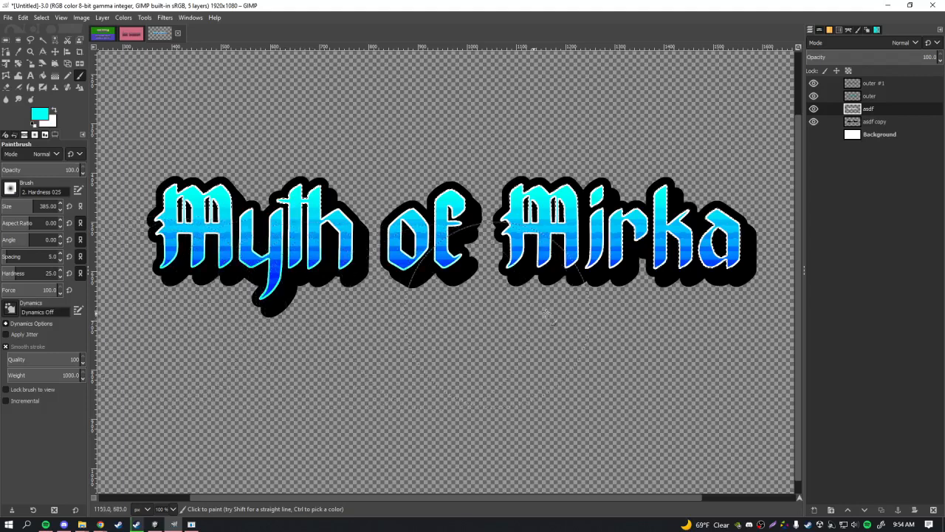
Try to paint the upper letter edges in blue sampled from the base of the final letter
left_click(732, 259, "ctrl")
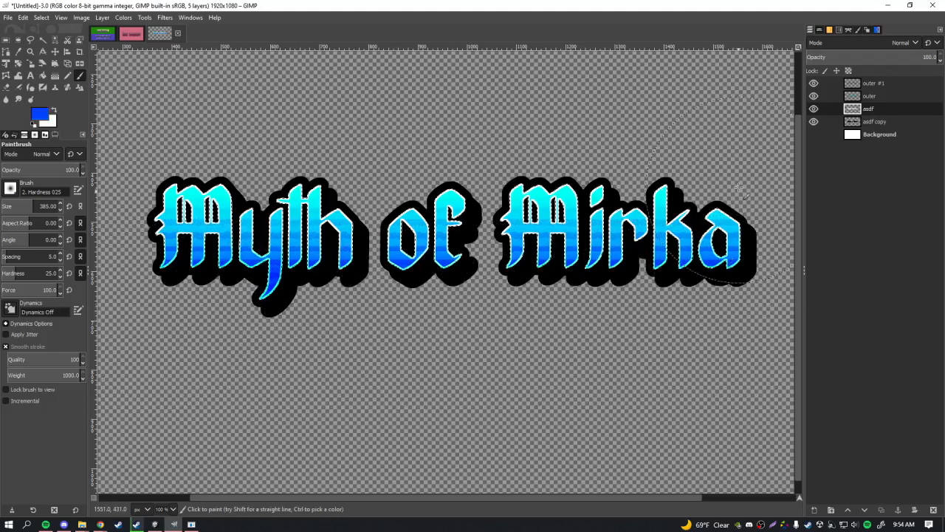
left_click_drag(692, 167, 101, 167)
scroll(189, 187, "up", 8)
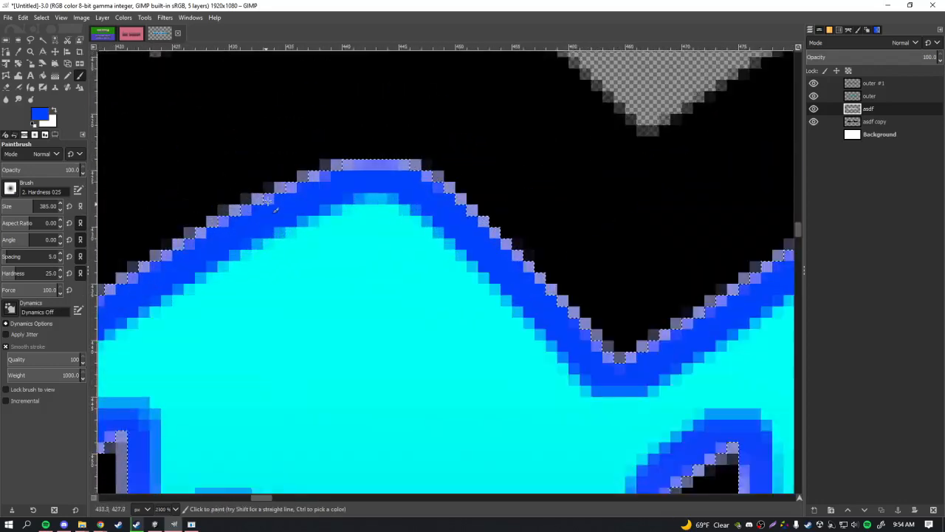
scroll(277, 194, "down", 2)
scroll(277, 193, "down", 7)
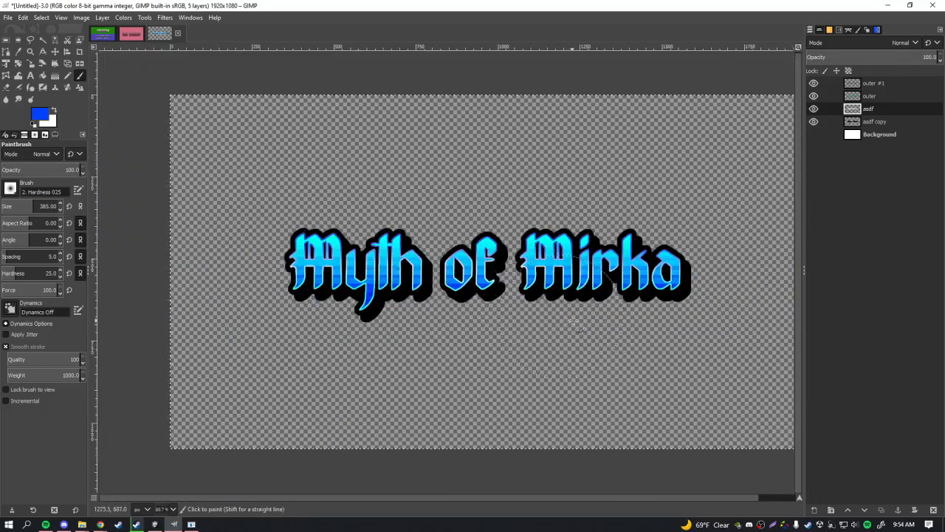
Examine the white-to-cyan letter edges up close and at whole-canvas size
scroll(574, 320, "up", 2)
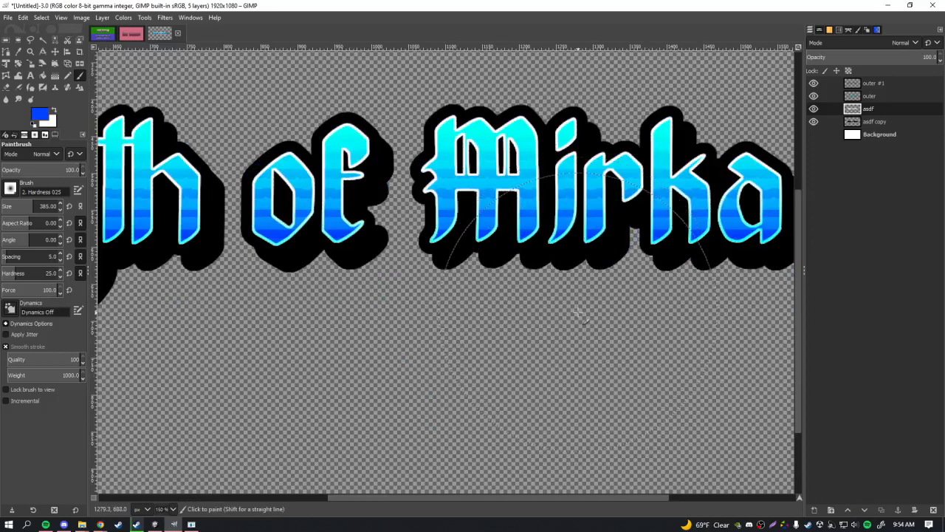
scroll(580, 316, "down", 2)
scroll(569, 303, "down", 1)
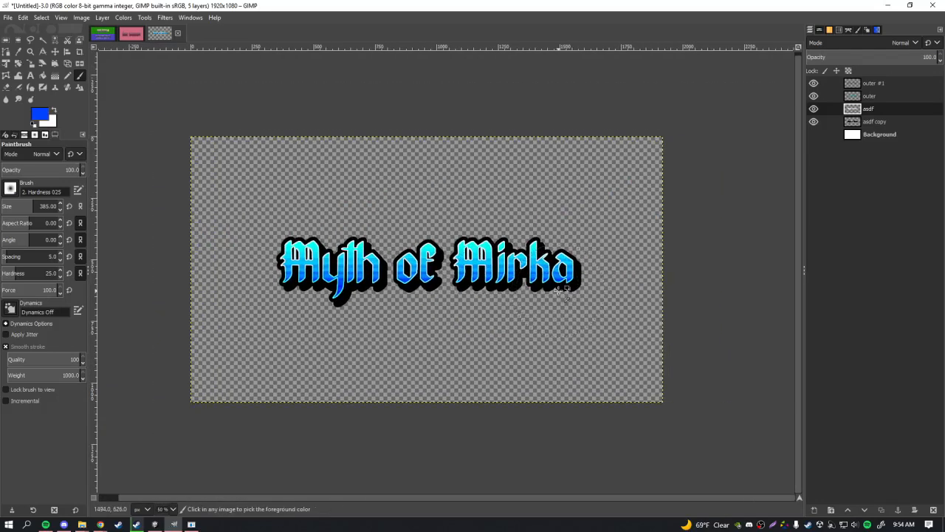
scroll(558, 290, "up", 1)
scroll(555, 287, "down", 1)
scroll(563, 263, "up", 1)
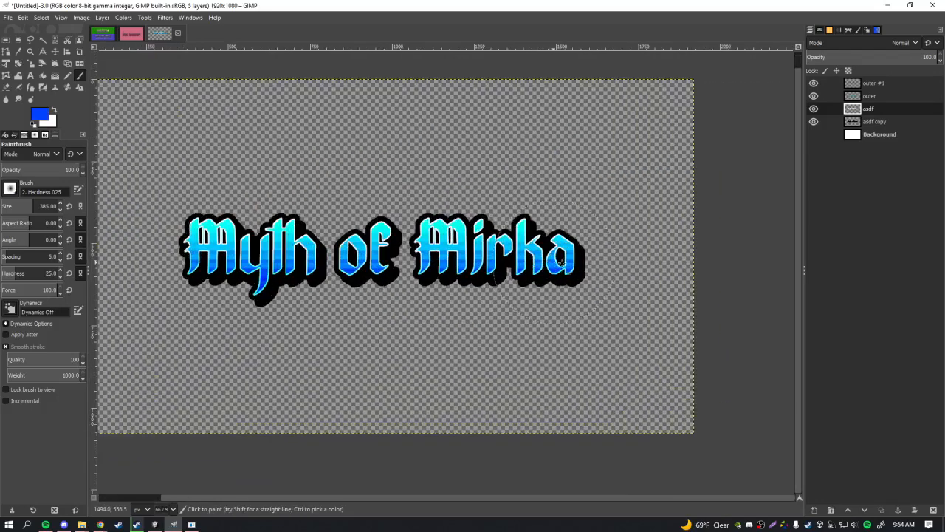
left_click_drag(554, 262, 576, 258)
Compare the logo with the Myth of Mirka artwork on the Steam page in the browser, returning to GIMP
key("alt+Tab")
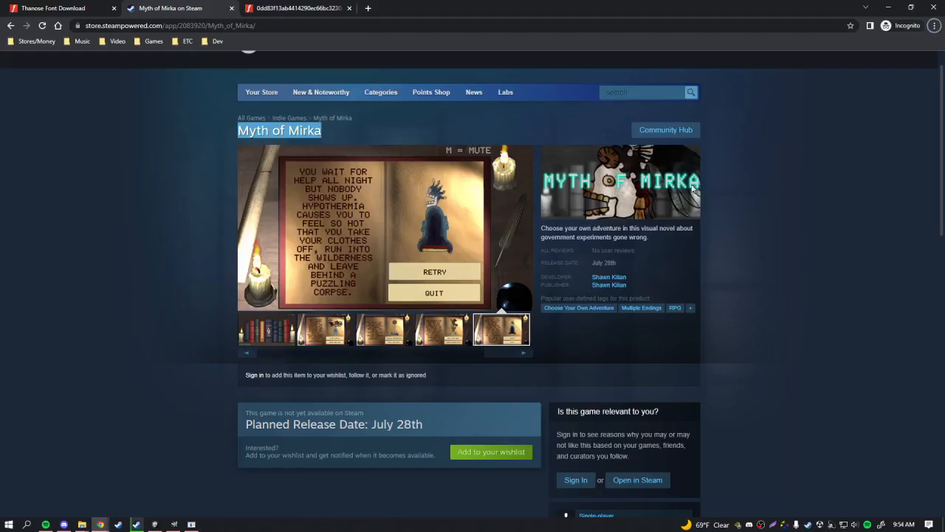
key("alt+Tab")
key("alt+Tab")
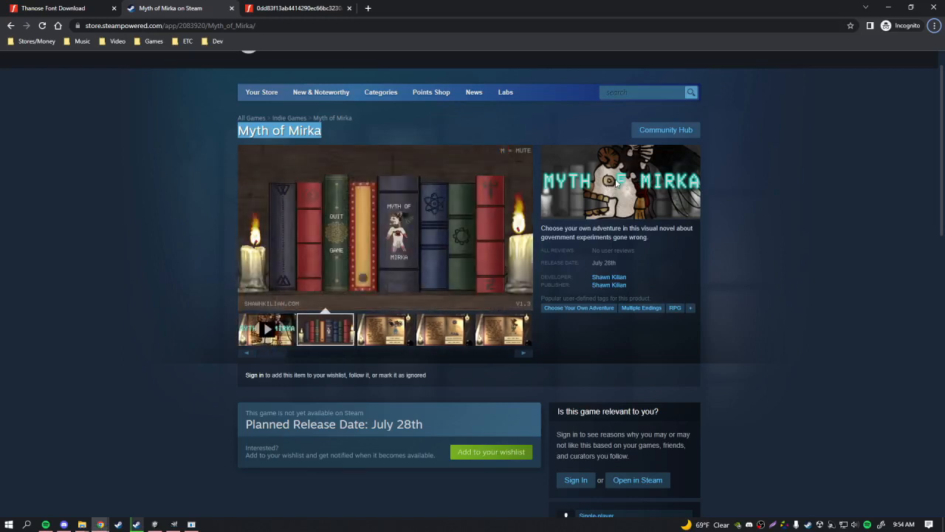
key("alt+Tab")
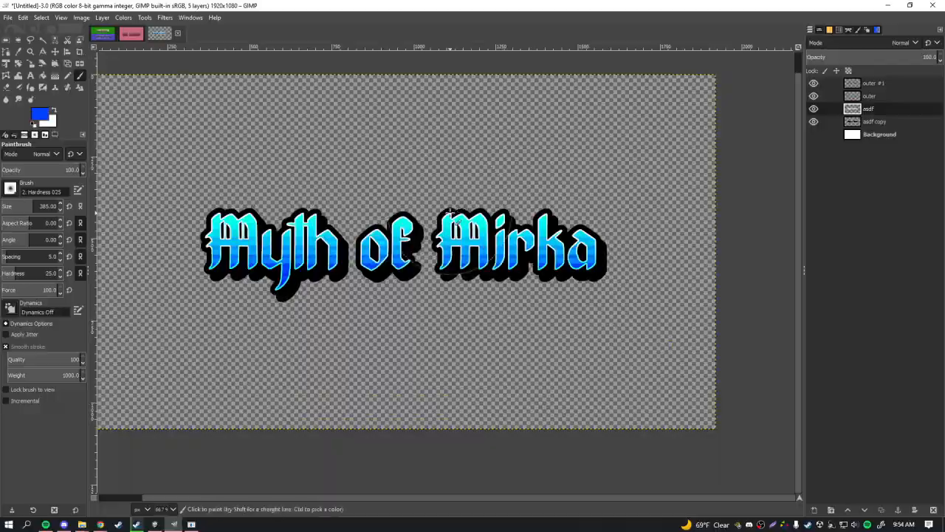
key("alt+Tab")
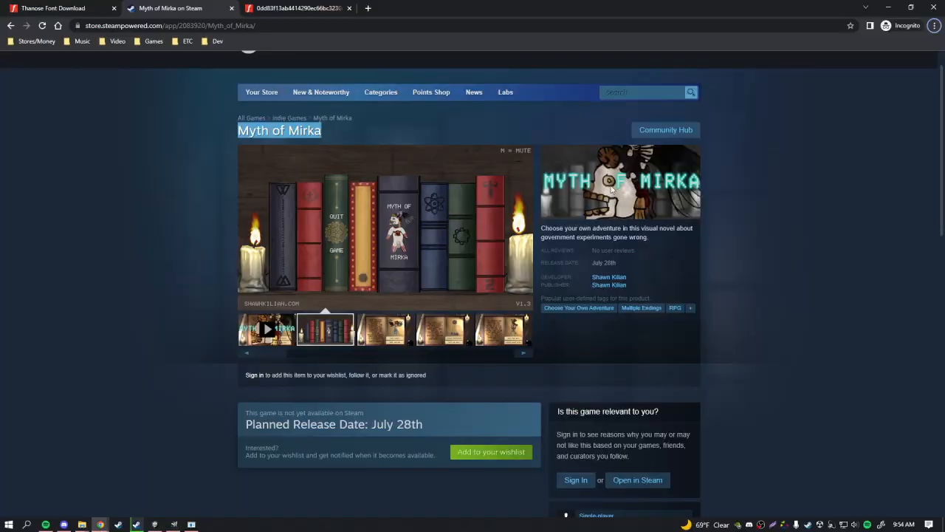
key("alt+Tab")
scroll(453, 199, "down", 1)
scroll(453, 199, "up", 1)
scroll(470, 227, "down", 1)
scroll(517, 240, "up", 1)
left_click_drag(519, 243, 502, 244)
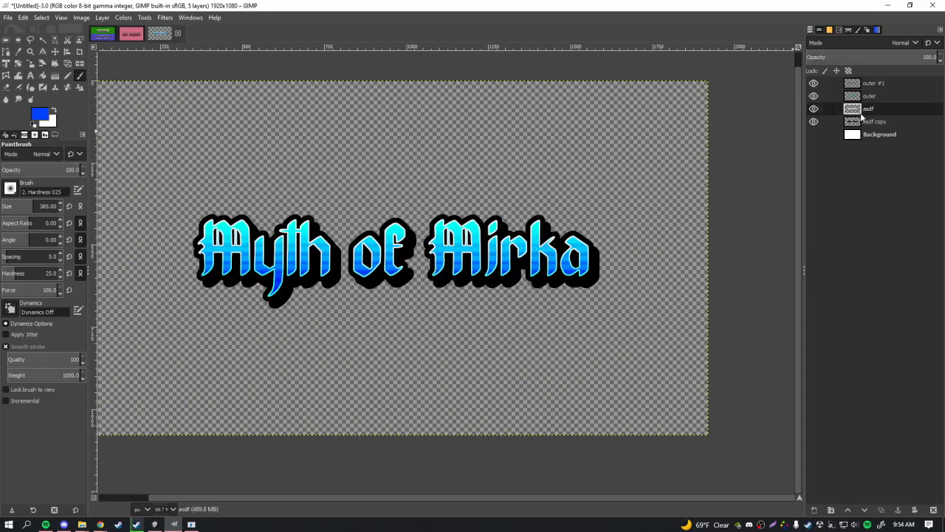
Try merging the logo layers into a single layer above the background
left_click(876, 82)
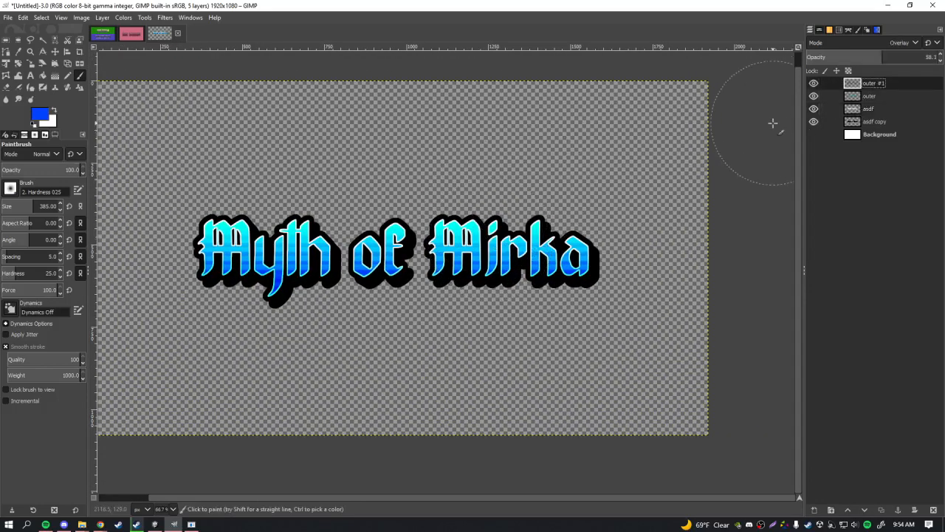
key("shift")
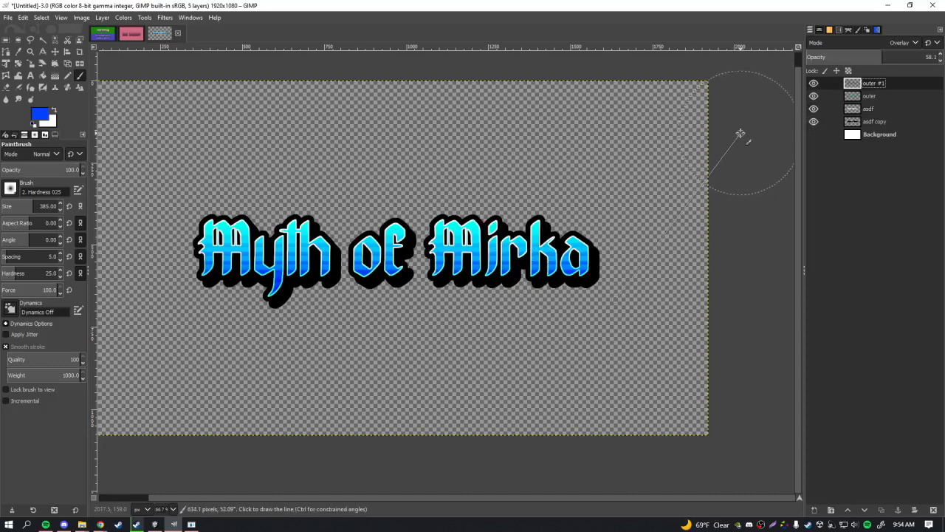
key("ctrl+z")
key("ctrl+z")
key("ctrl+z")
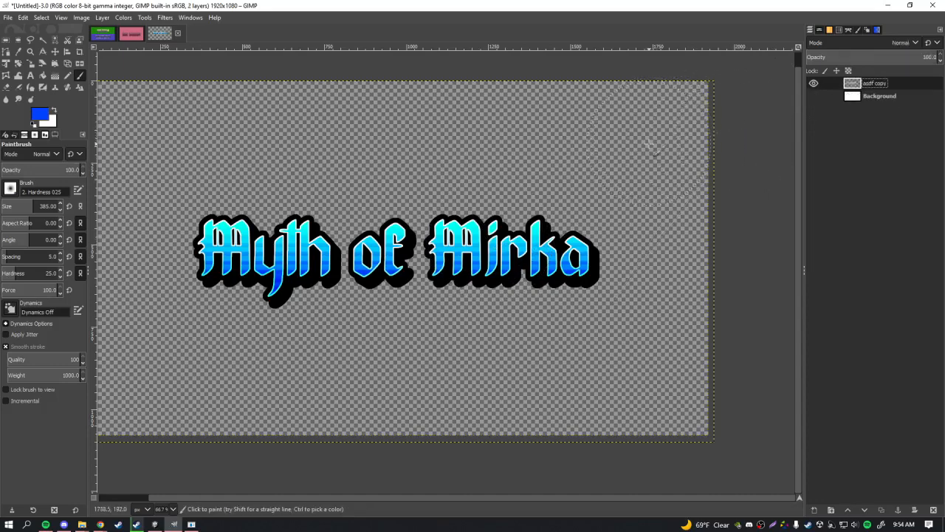
key("ctrl+y")
key("ctrl+y")
key("ctrl+y")
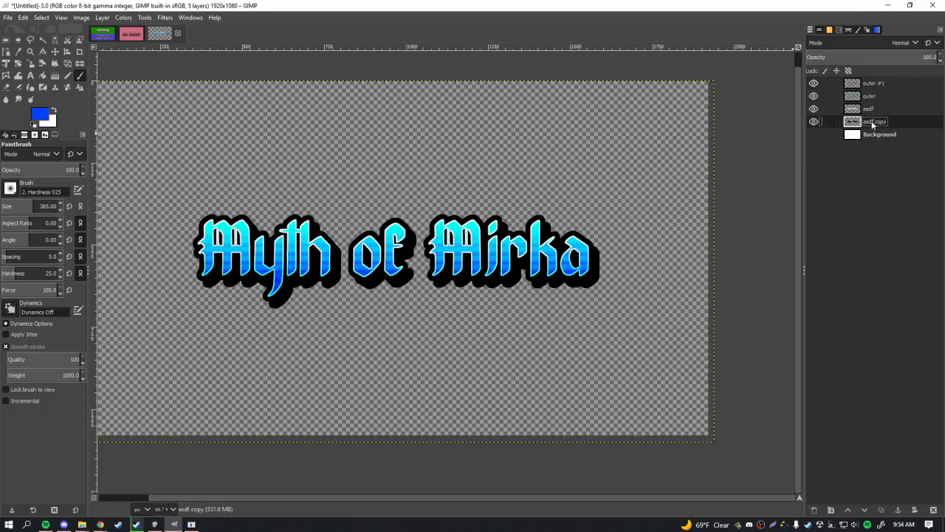
Place a duplicate of the black outline layer directly above the background and start a Drop Shadow on it
left_click_drag(879, 123, 884, 141)
left_click(158, 17)
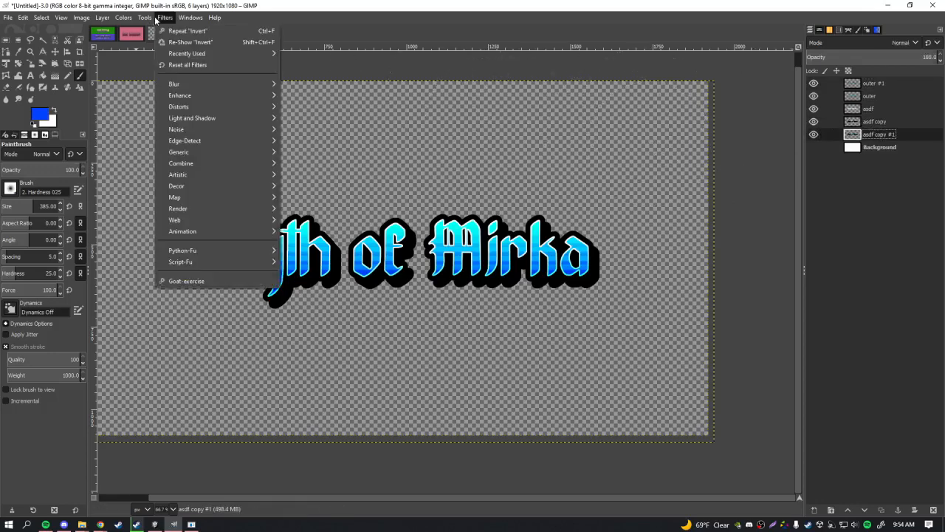
mouse_move(204, 120)
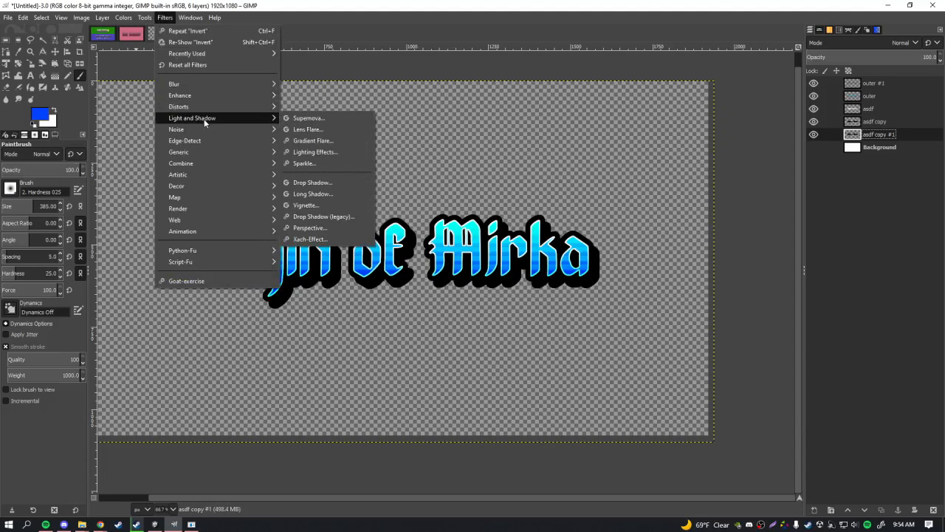
left_click(312, 182)
scroll(423, 188, "right", 2)
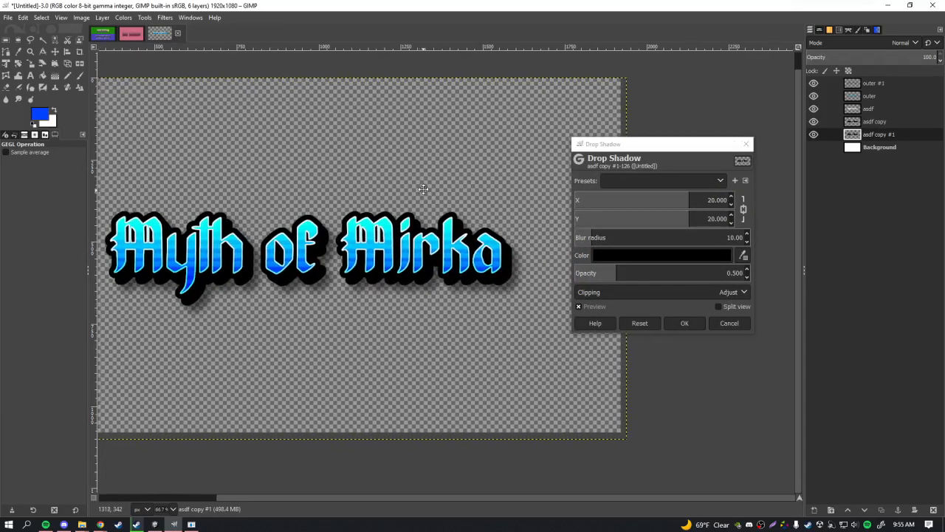
Show the white background layer and set the drop shadow's opacity to 0.669
left_click(814, 148)
scroll(423, 175, "left", 1)
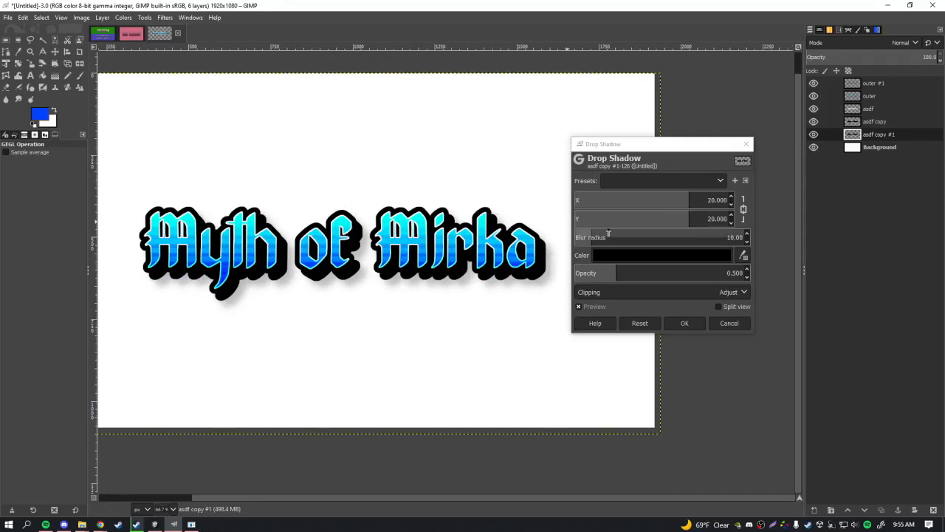
mouse_move(624, 274)
left_mouse_down()
mouse_move(656, 274)
mouse_move(631, 272)
left_mouse_up()
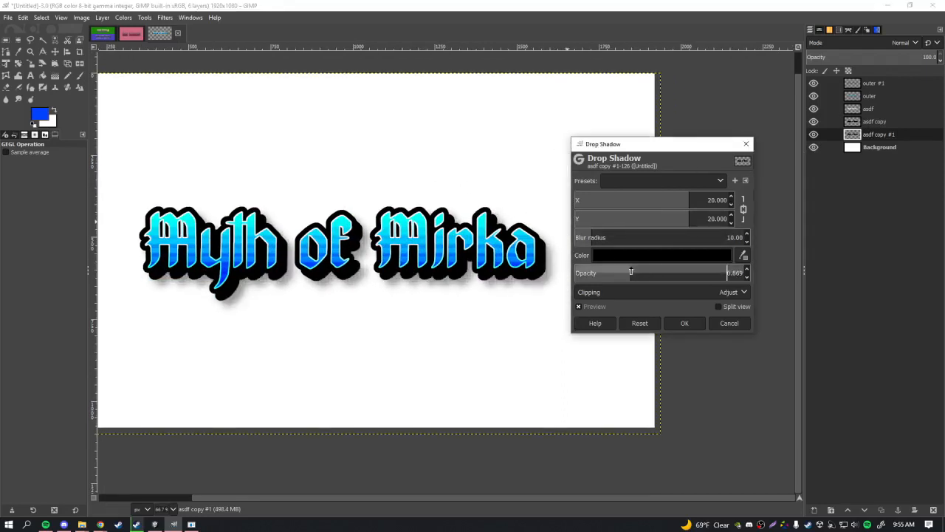
scroll(362, 236, "down", 3)
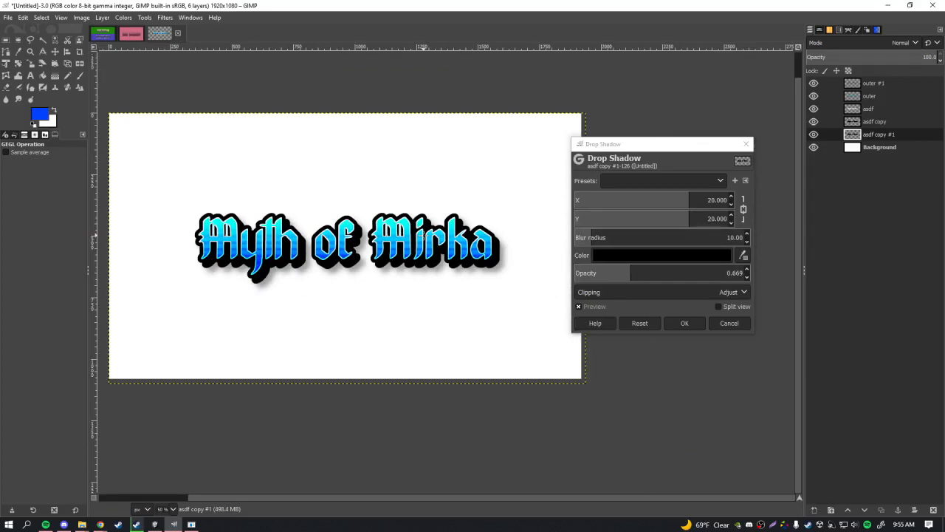
scroll(340, 252, "up", 2)
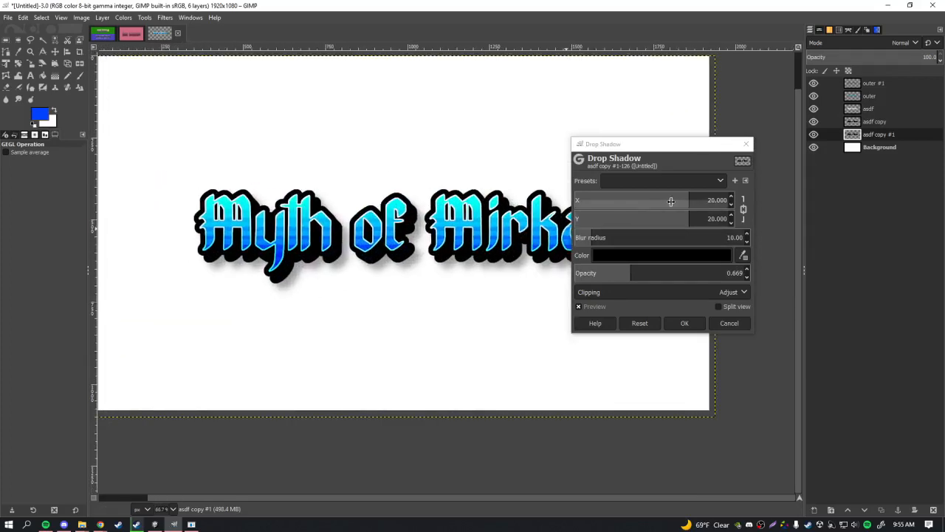
Try the drop shadow with X and Y offsets of 0 and opacities of 2.000 and 1.110
left_click_drag(667, 203, 650, 204)
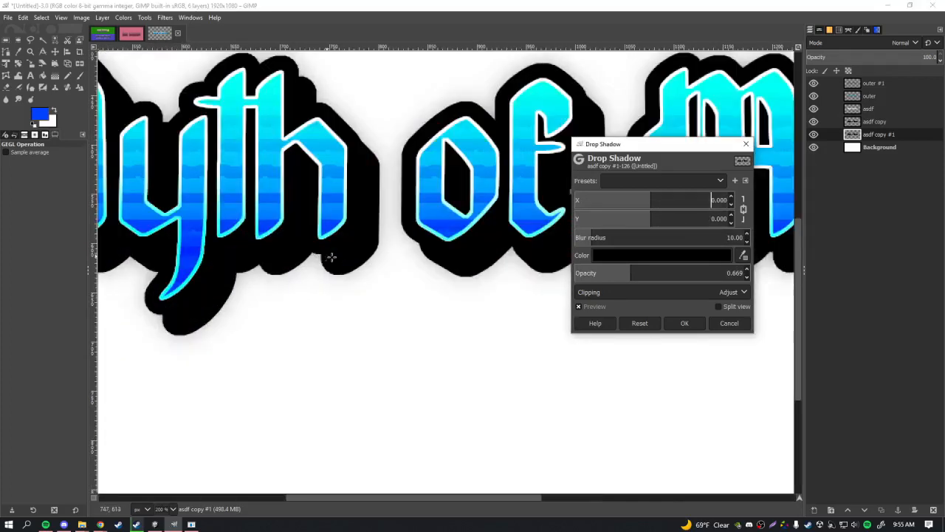
scroll(392, 259, "up", 5)
left_click_drag(625, 275, 745, 263)
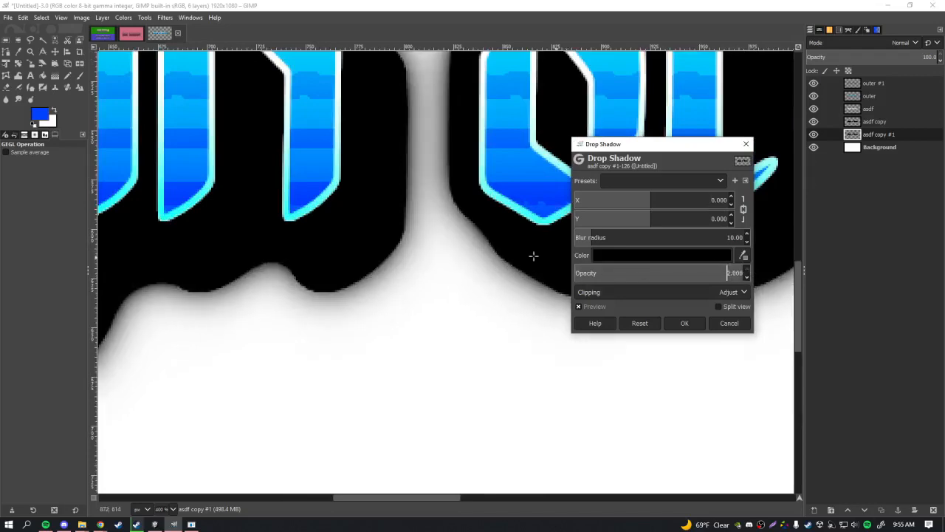
scroll(498, 253, "down", 5)
left_click(669, 271)
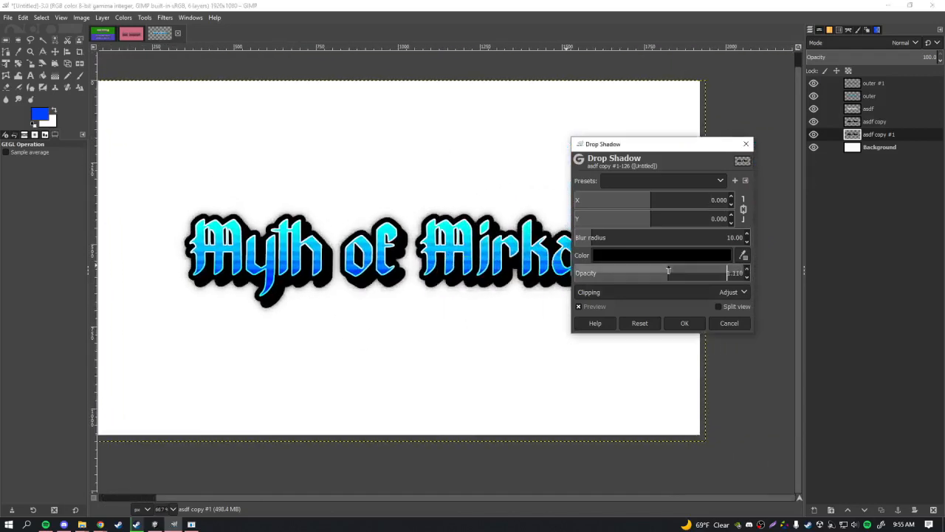
Set the drop shadow's X and Y offsets to 20 and its opacity to 0.610, and apply it
left_click(668, 197)
left_click(661, 200)
type("20")
key("Return")
left_click(499, 203)
left_click_drag(499, 202, 469, 202)
mouse_move(637, 275)
left_mouse_down()
mouse_move(652, 273)
mouse_move(625, 273)
left_mouse_up()
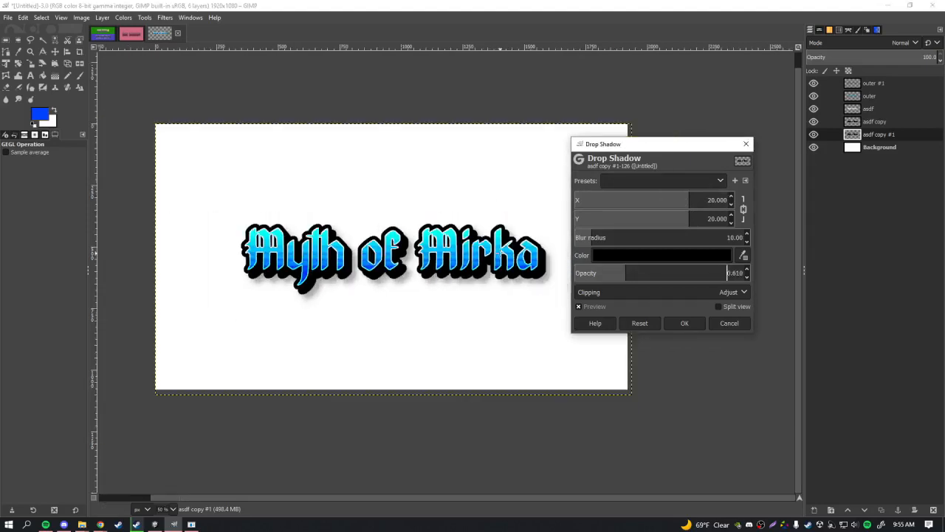
left_click(672, 324)
scroll(551, 299, "down", 2)
scroll(548, 294, "up", 1)
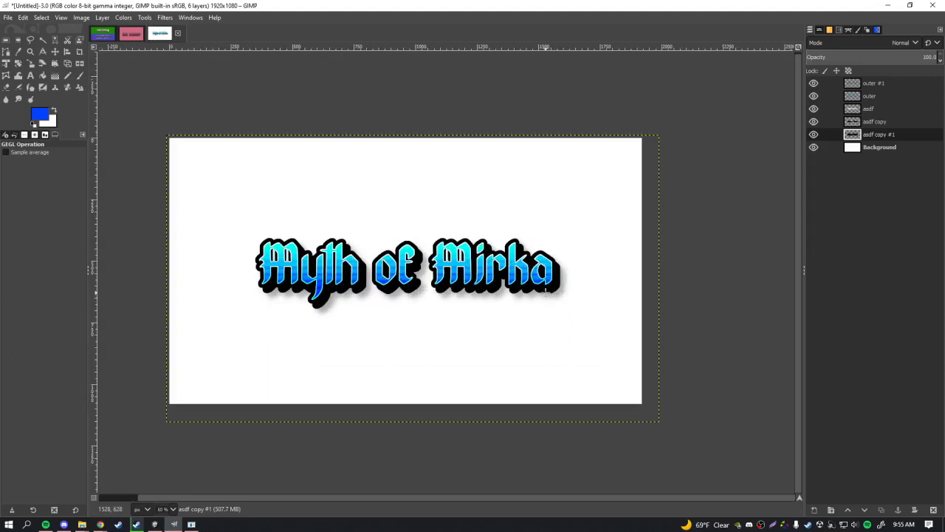
left_click_drag(512, 288, 529, 283)
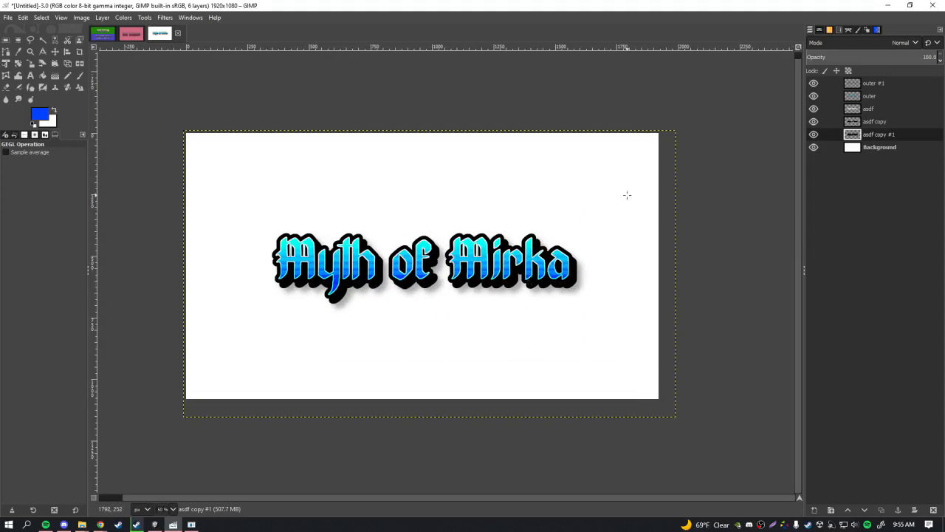
Switch to the browser to revisit the Steam page and the Thanose font preview, and return to GIMP
key("alt+Tab")
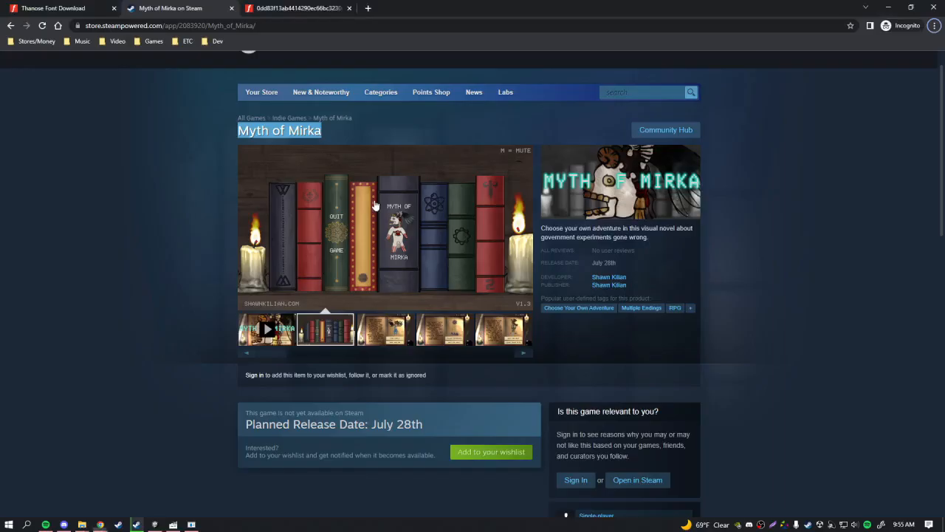
left_click(272, 8)
left_click(46, 7)
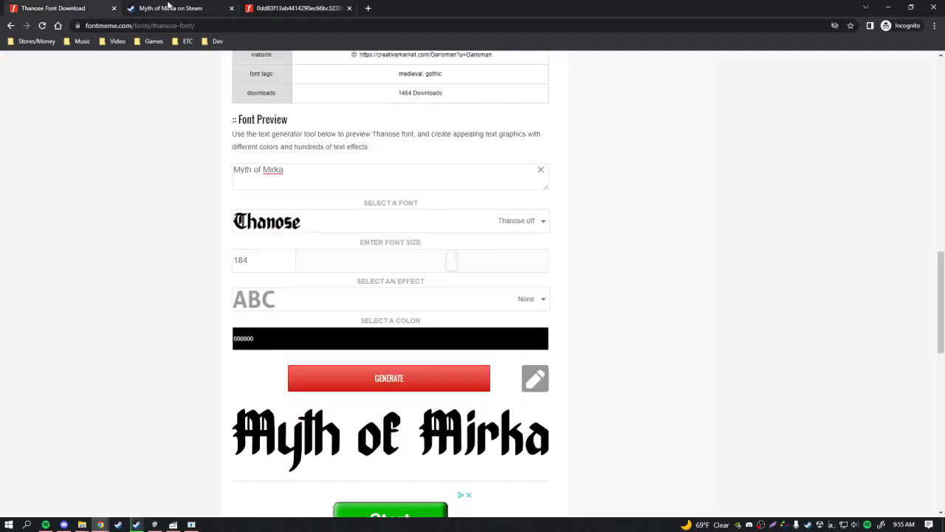
scroll(150, 203, "up", 2)
scroll(148, 210, "down", 2)
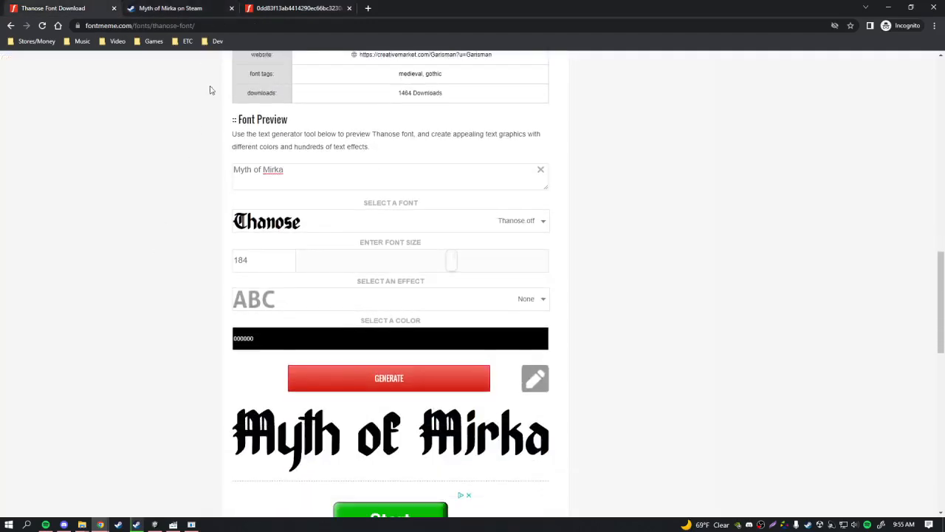
key("alt+Tab")
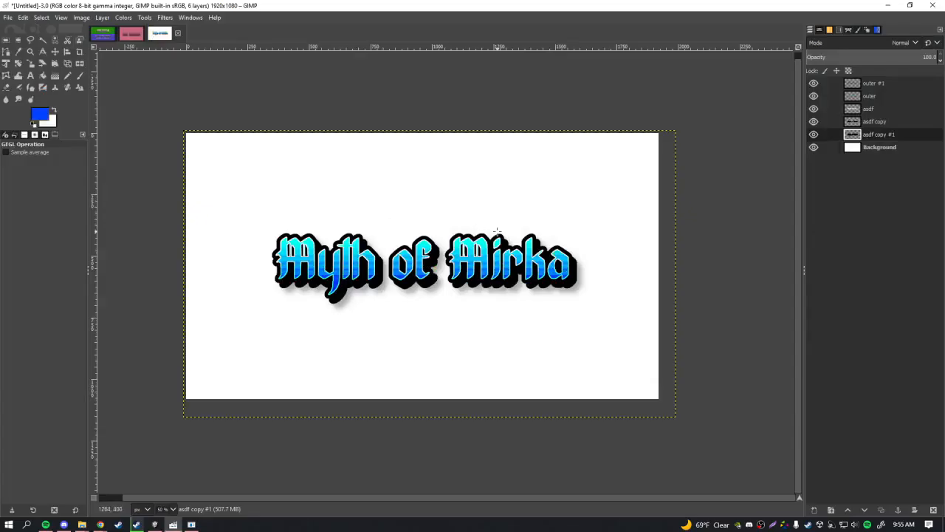
left_click_drag(497, 231, 493, 234)
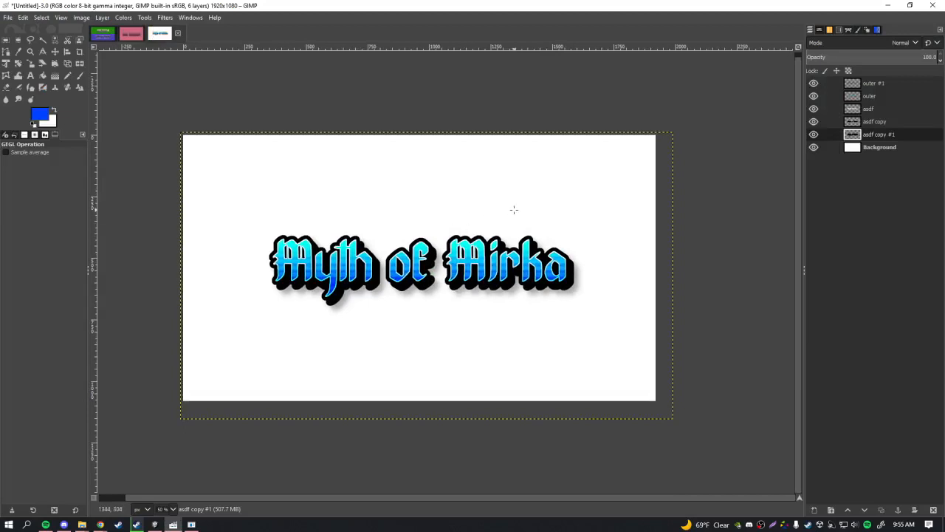